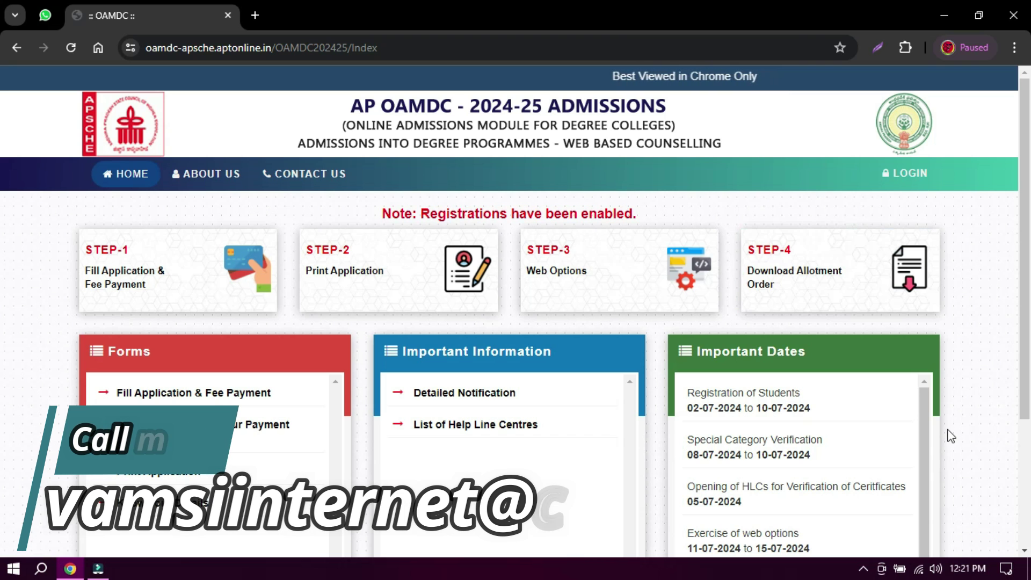
Open the Step-1 Fill Application & Fee Payment form from the admissions home page.
scroll(947, 431, "down", 2)
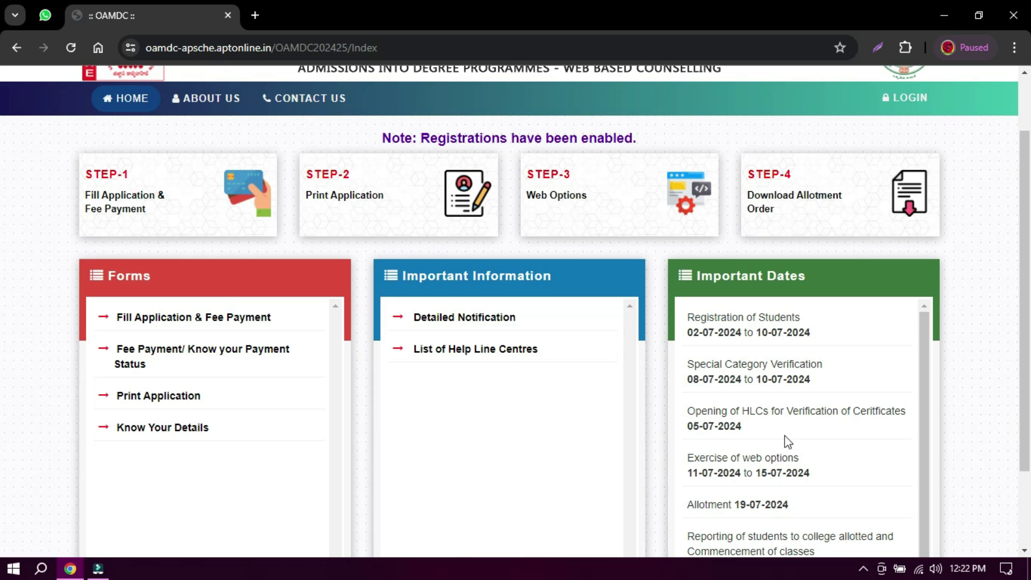
left_click(480, 361)
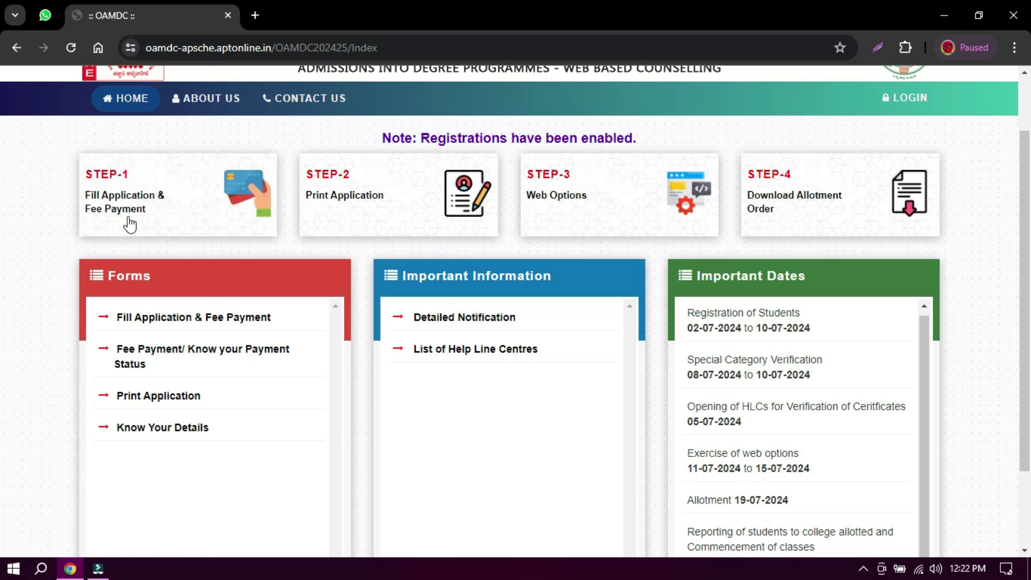
left_click(173, 211)
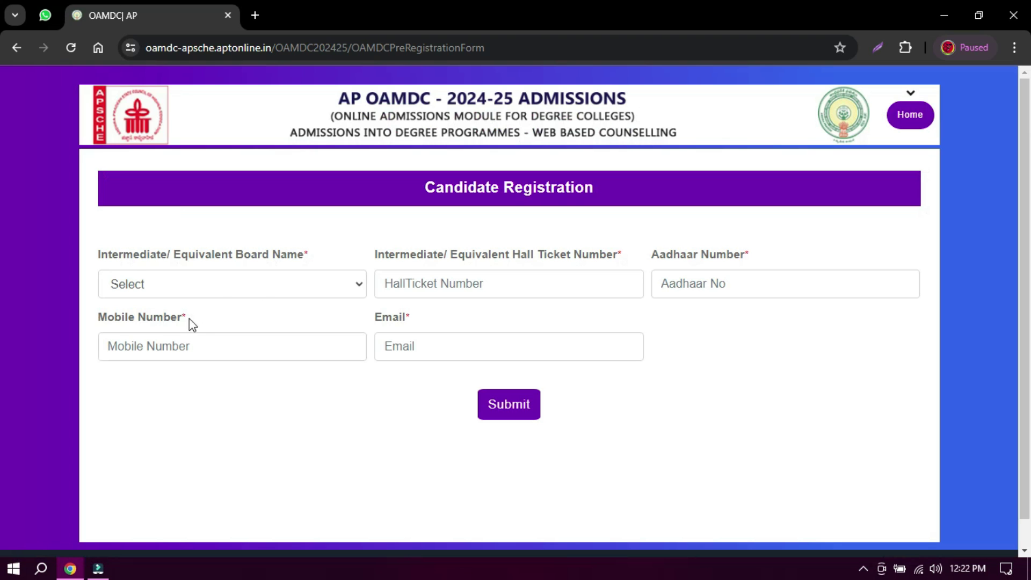
Choose Board Of Intermediate Education, Andhra Pradesh as the candidate's intermediate board.
left_click(247, 281)
left_click(248, 280)
left_click(248, 280)
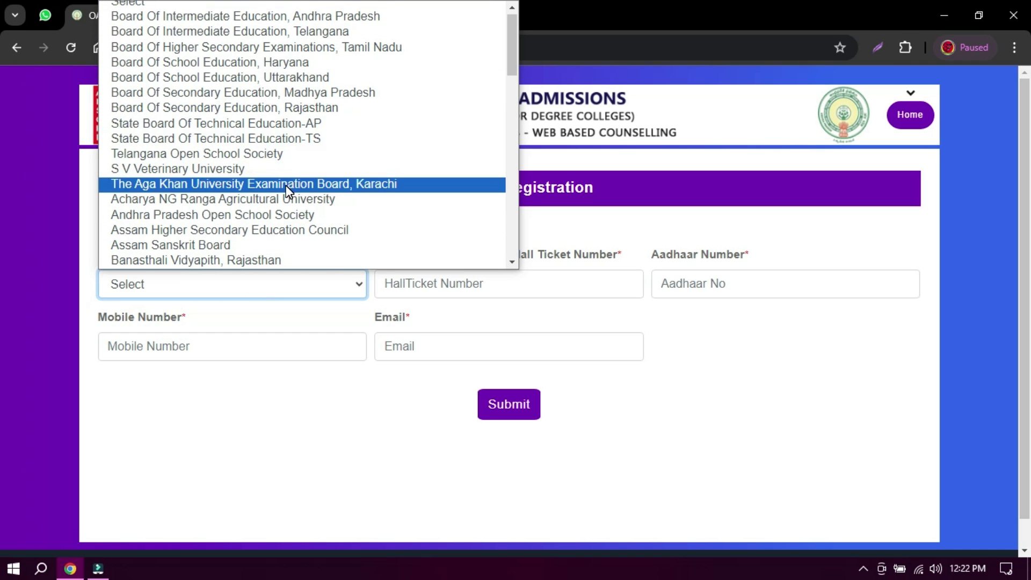
scroll(270, 202, "down", 5)
scroll(270, 202, "up", 3)
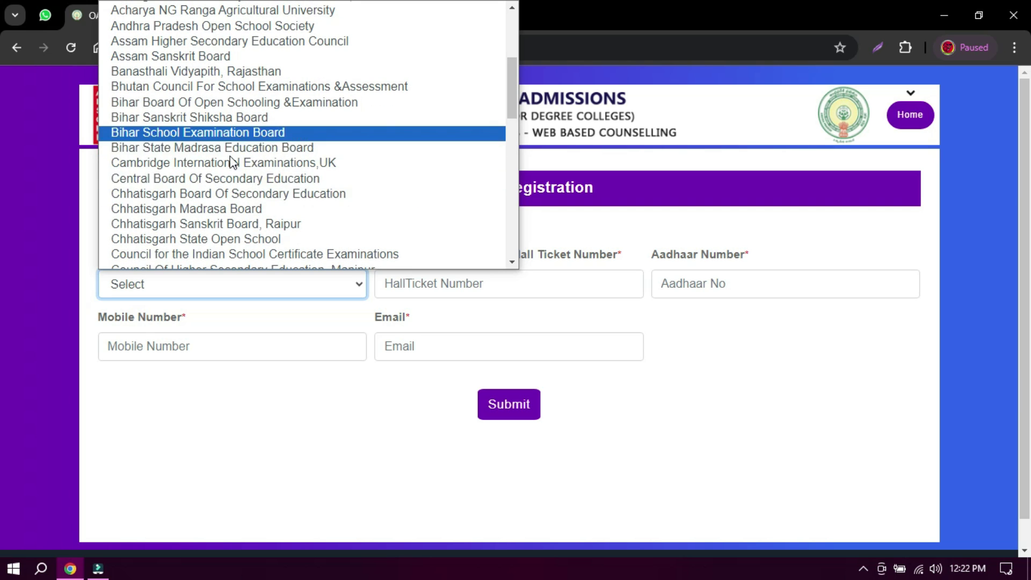
scroll(228, 192, "up", 4)
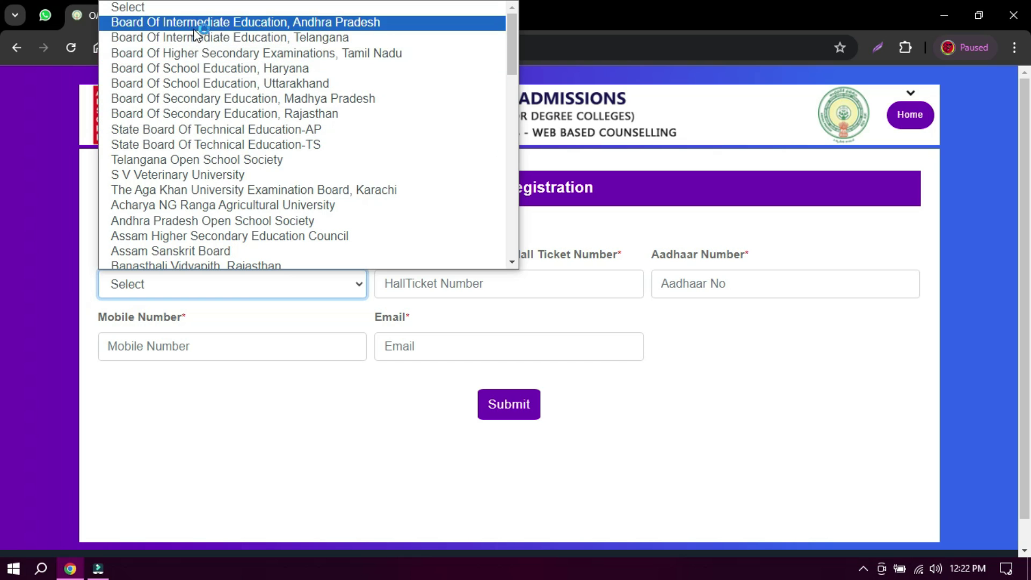
left_click(329, 24)
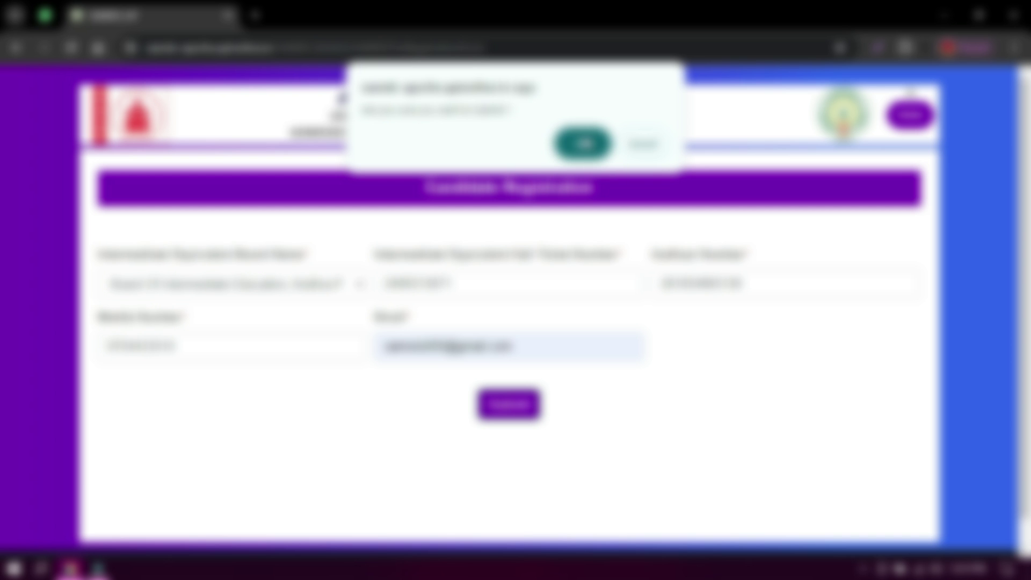
Confirm submitting the candidate registration and select the student's gender in the personal details.
left_click(583, 143)
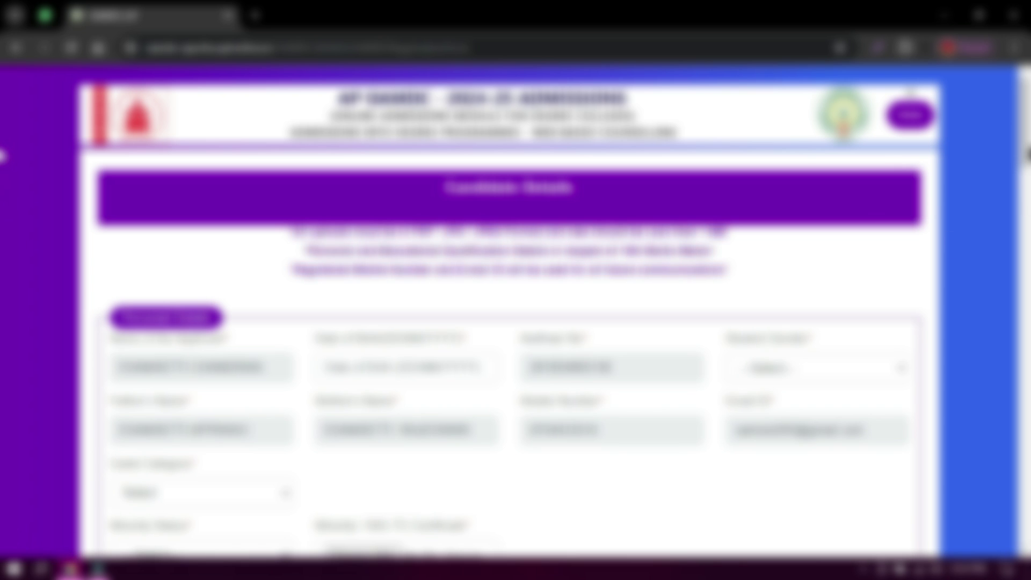
scroll(4, 170, "down", 2)
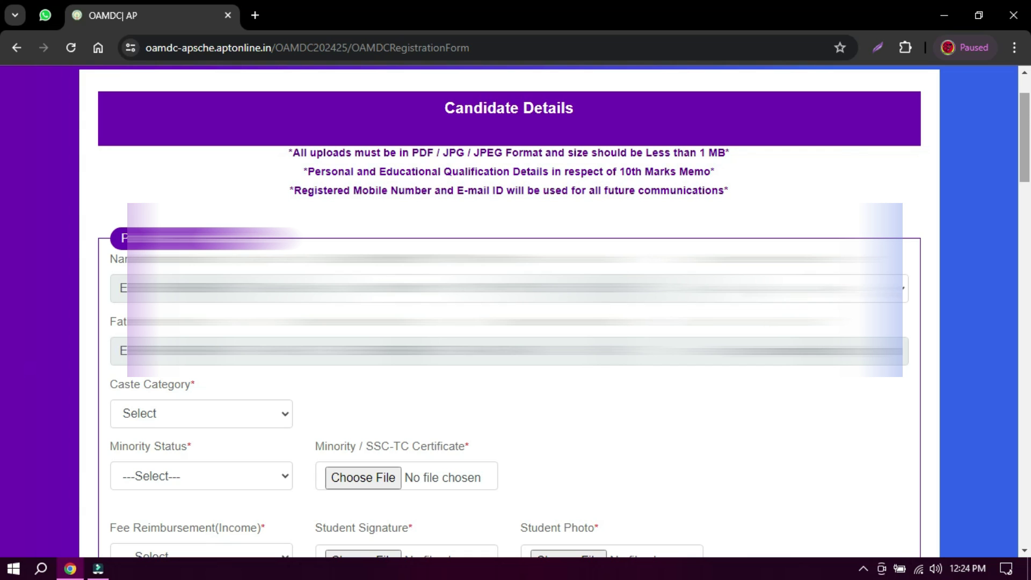
left_click(904, 288)
left_click(779, 310)
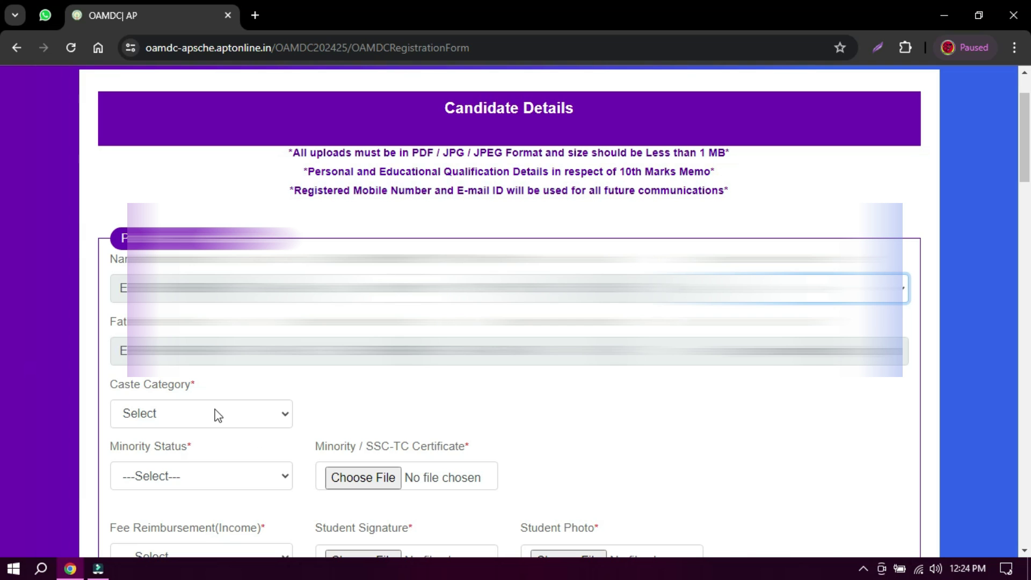
Set the candidate's caste category to BC_D.
left_click(218, 416)
key("Down")
key("Down")
key("Down")
key("Down")
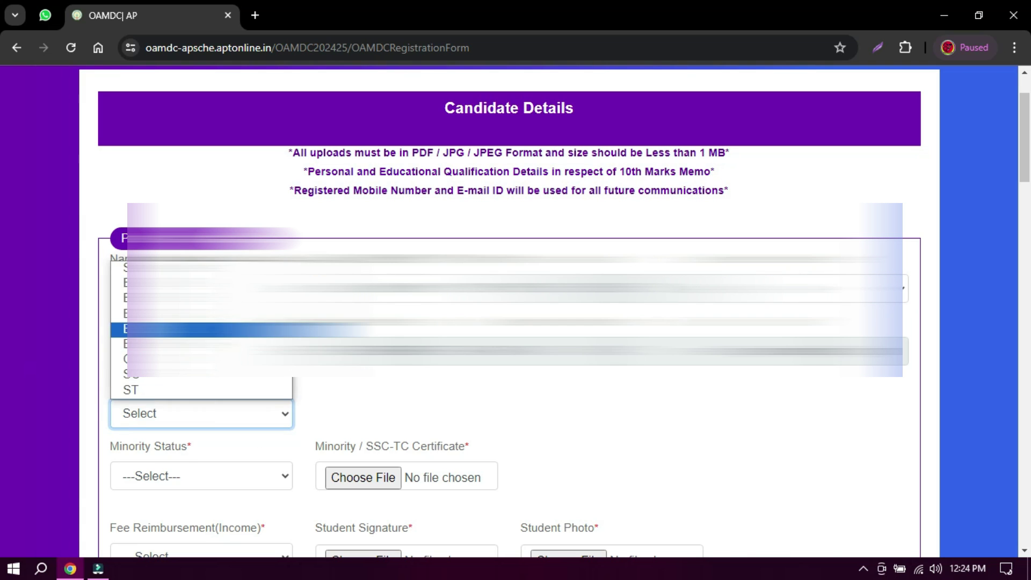
key("Return")
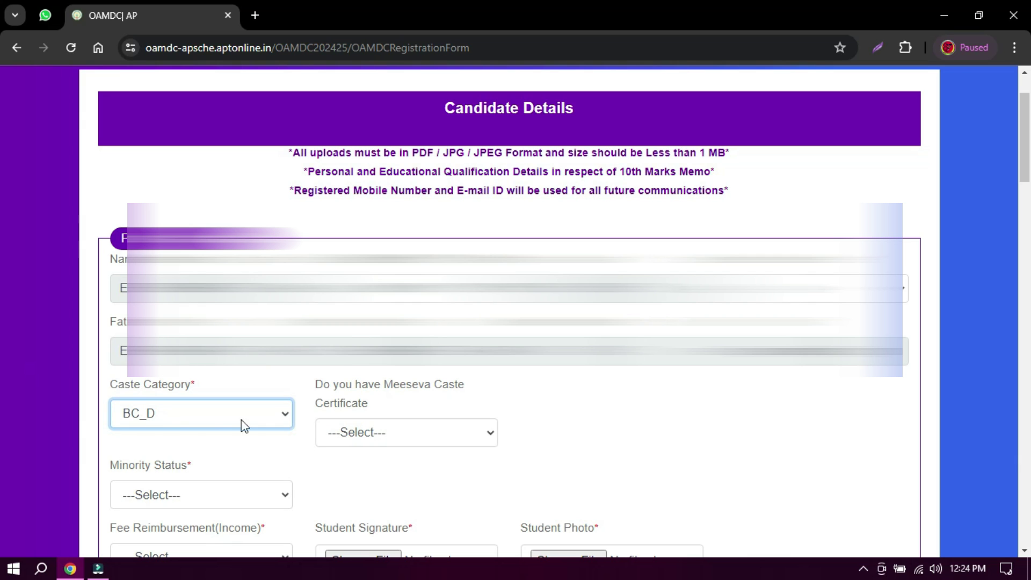
Answer Yes to having a Meeseva caste certificate and choose MeeSeva as the caste certificate type.
left_click(454, 439)
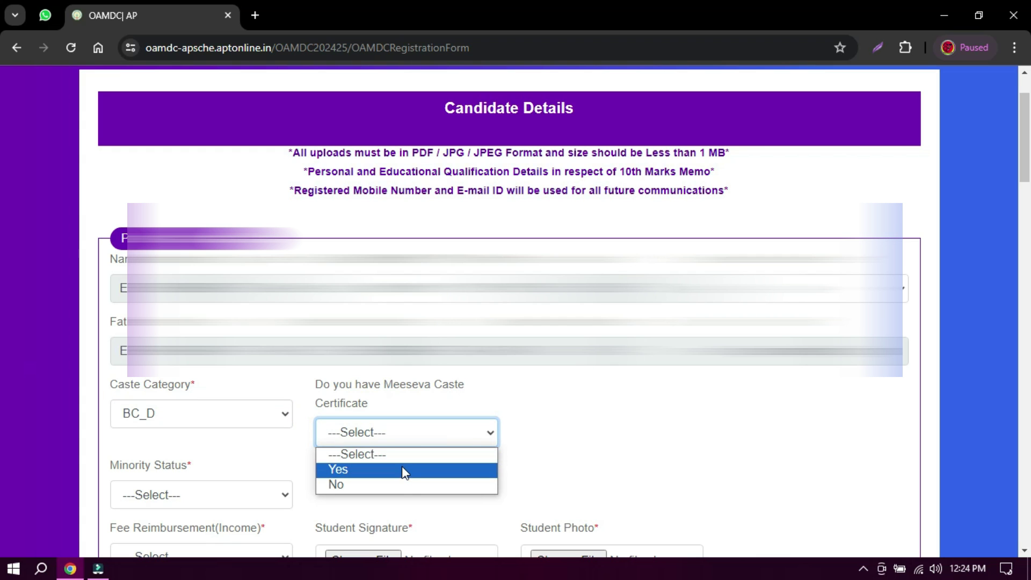
left_click(373, 472)
left_click(630, 417)
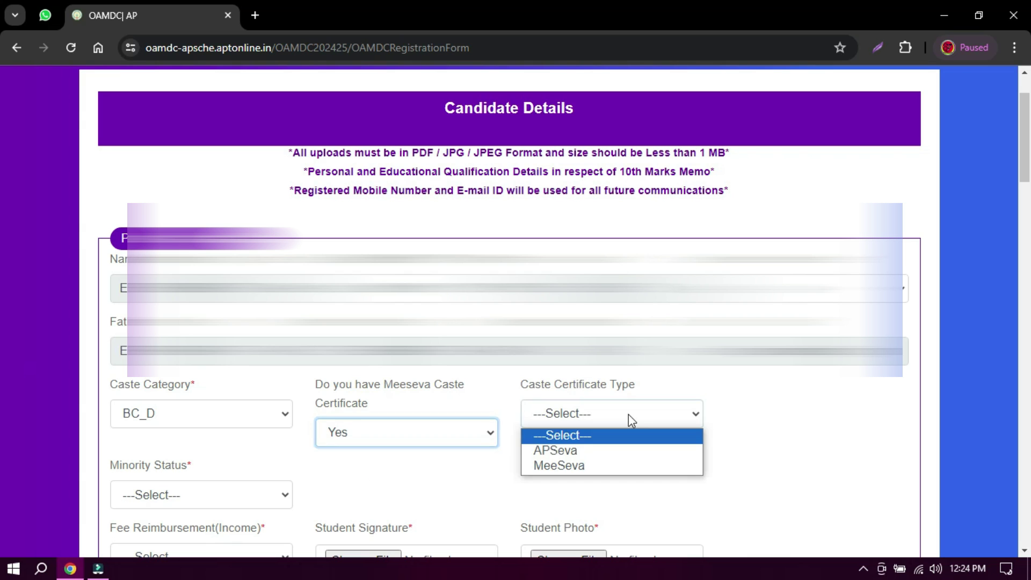
left_click(572, 468)
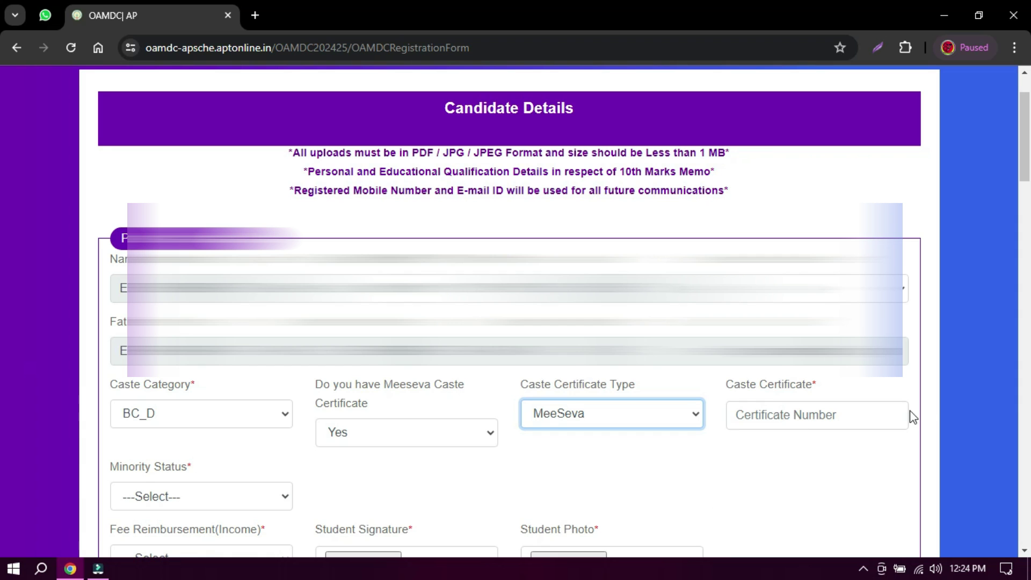
Answer No to having a Meeseva caste certificate and set the minority status to NON-MINORITY.
left_click(442, 430)
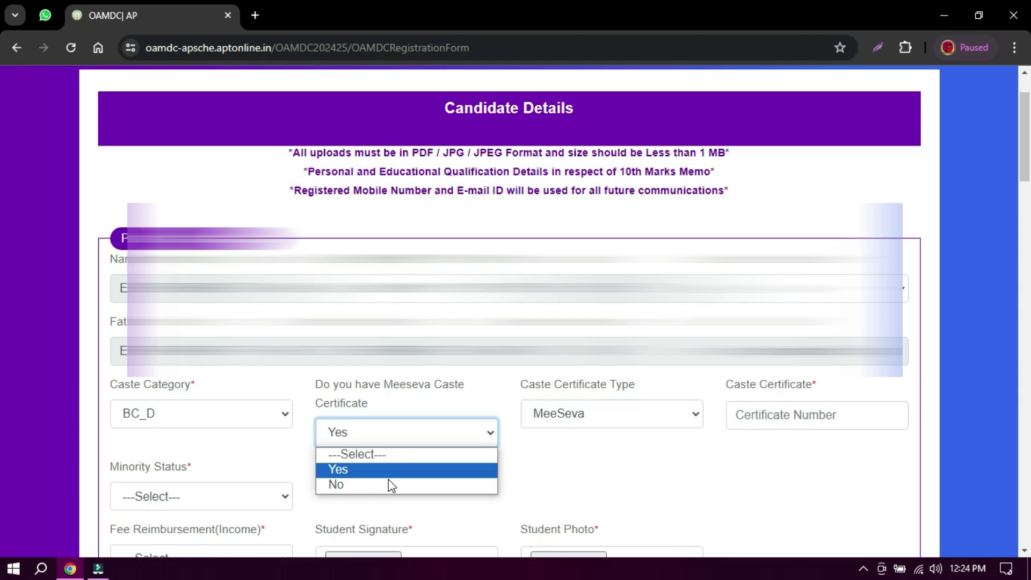
left_click(389, 482)
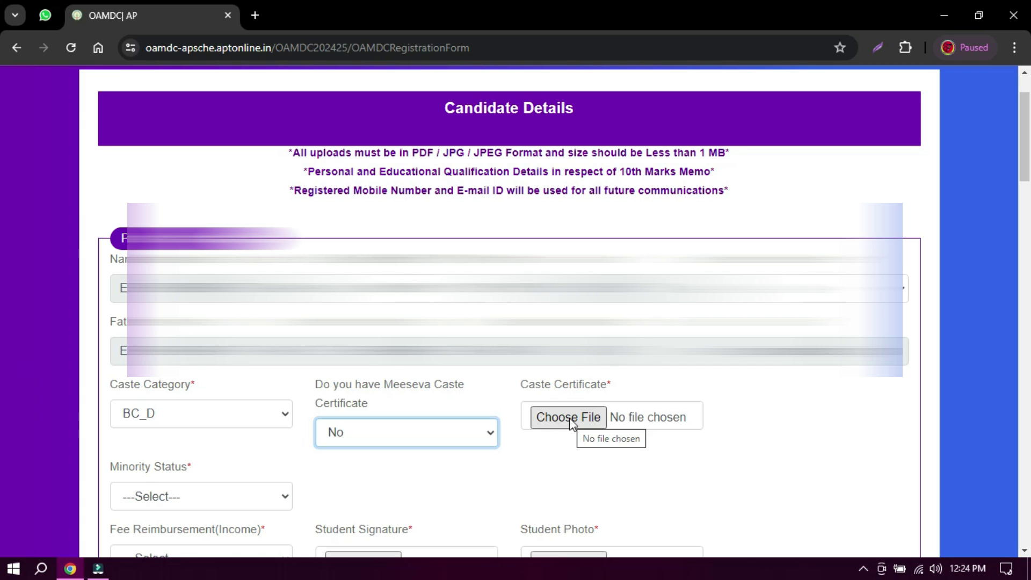
left_click(202, 499)
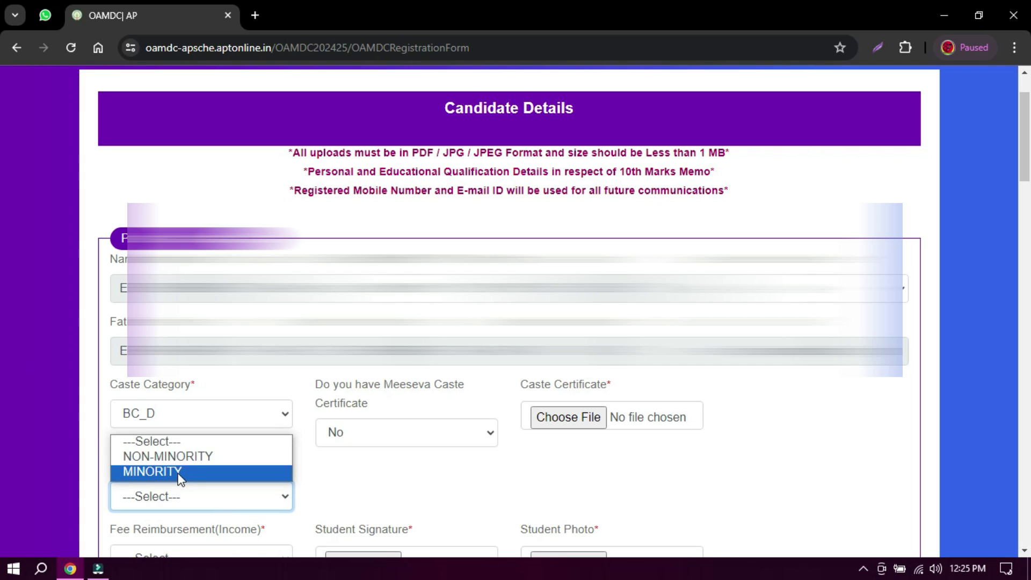
left_click(170, 461)
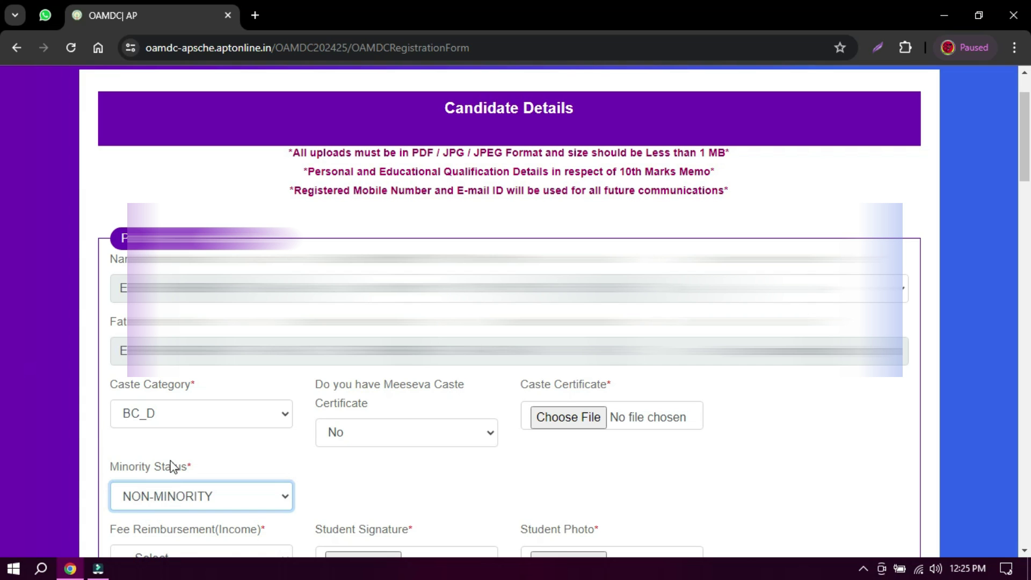
Set Fee Reimbursement (Income) to Yes.
scroll(265, 131, "down", 8)
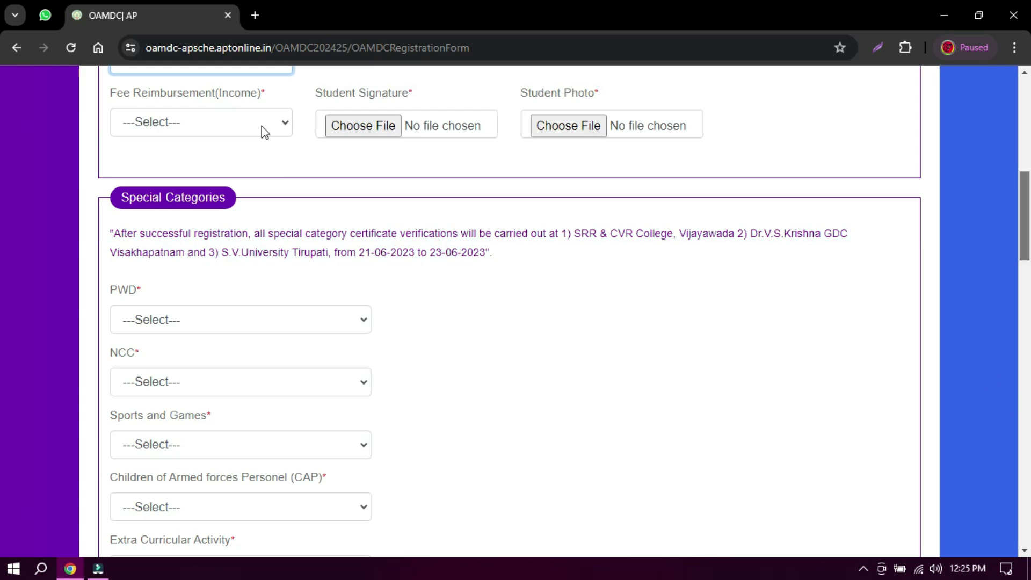
left_click(218, 128)
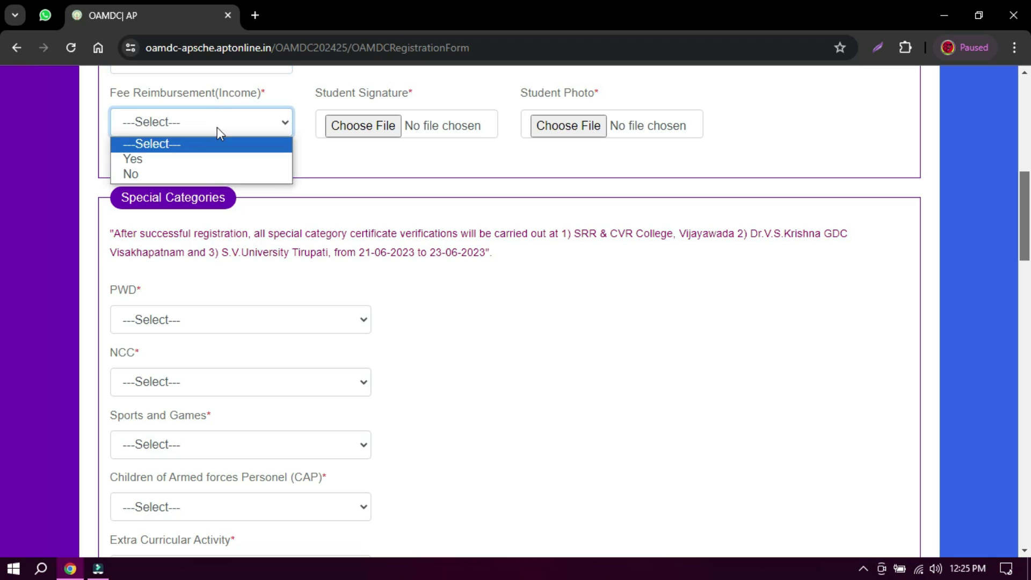
left_click(152, 165)
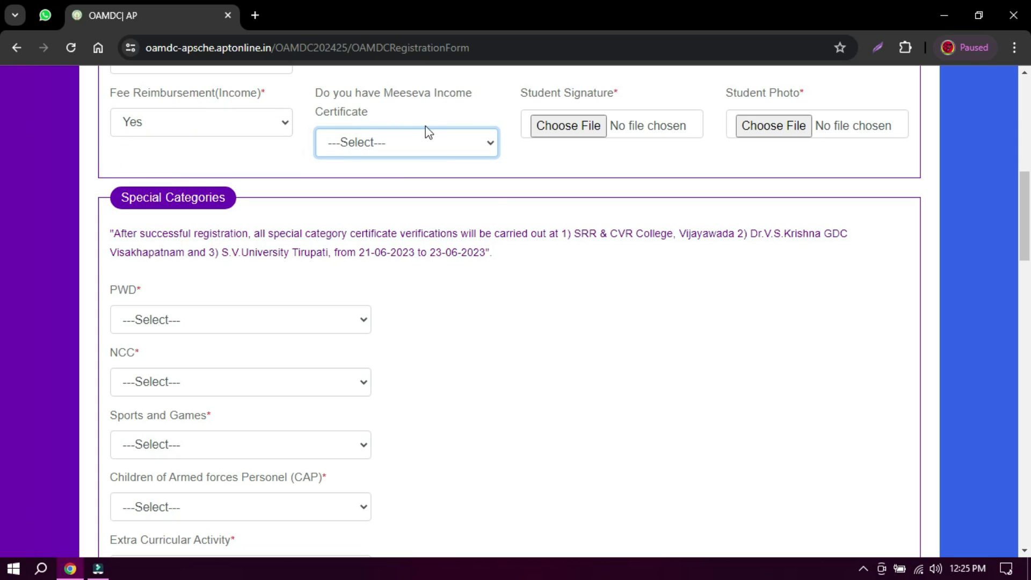
Answer Yes to having a Meeseva income certificate and choose MeeSeva as the income certificate type.
left_click(416, 144)
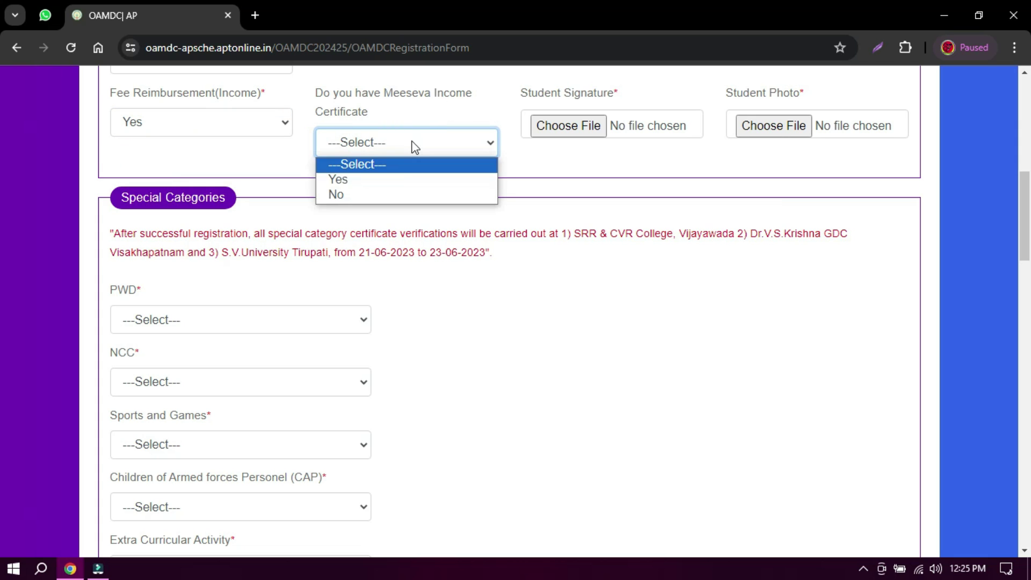
left_click(399, 180)
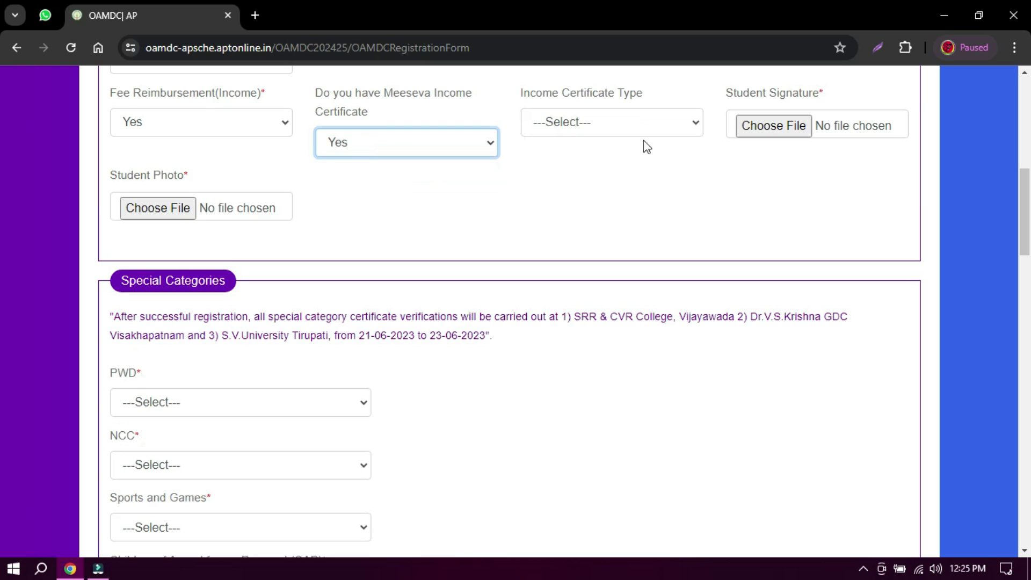
left_click(610, 126)
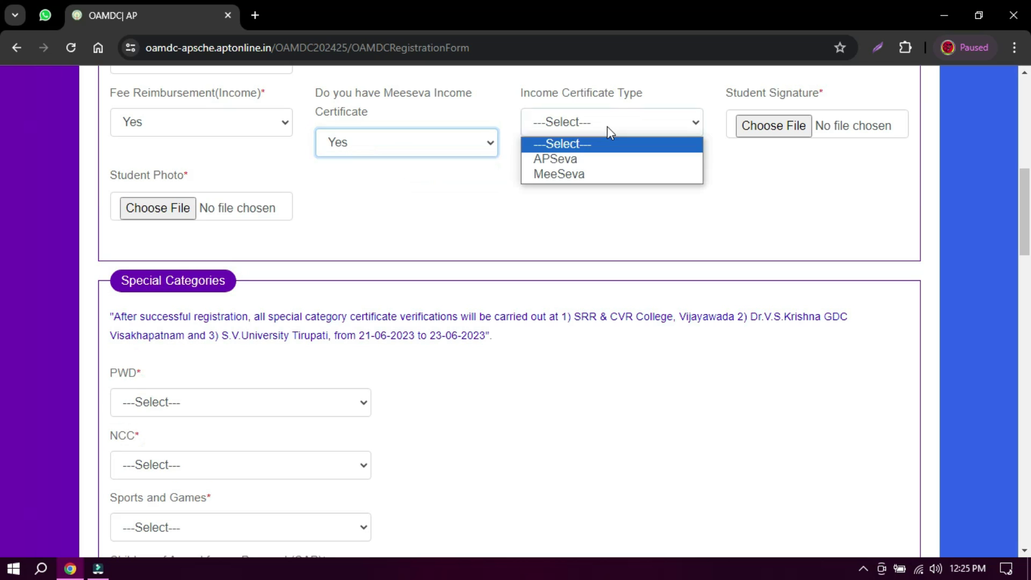
left_click(569, 178)
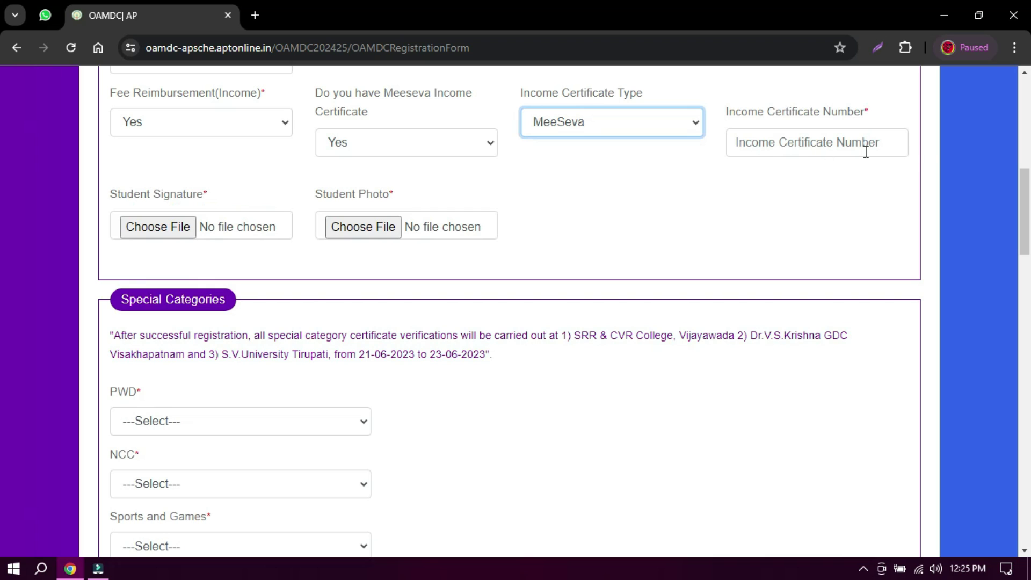
Change the Meeseva income certificate answer to No.
left_click(396, 144)
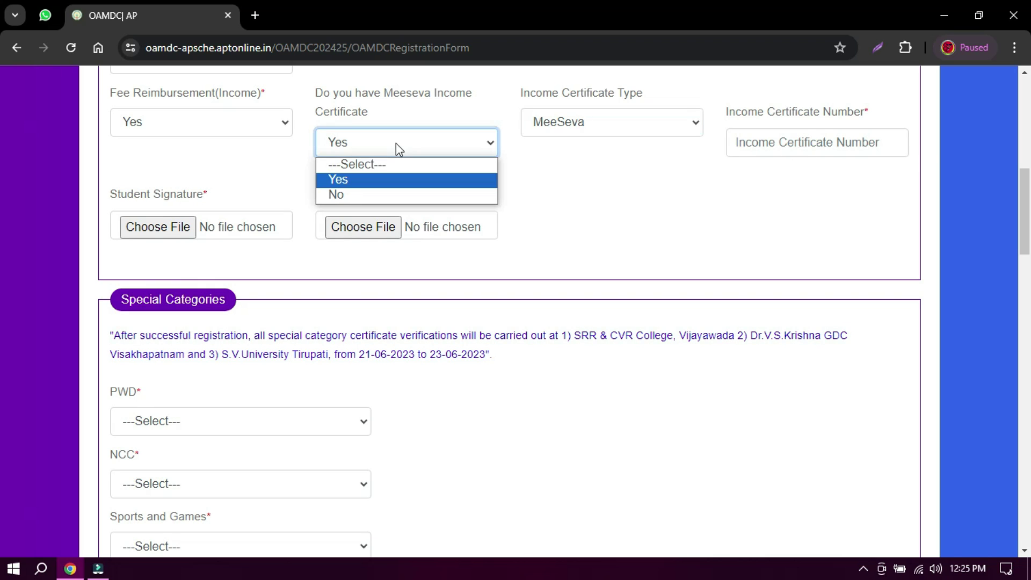
left_click(370, 194)
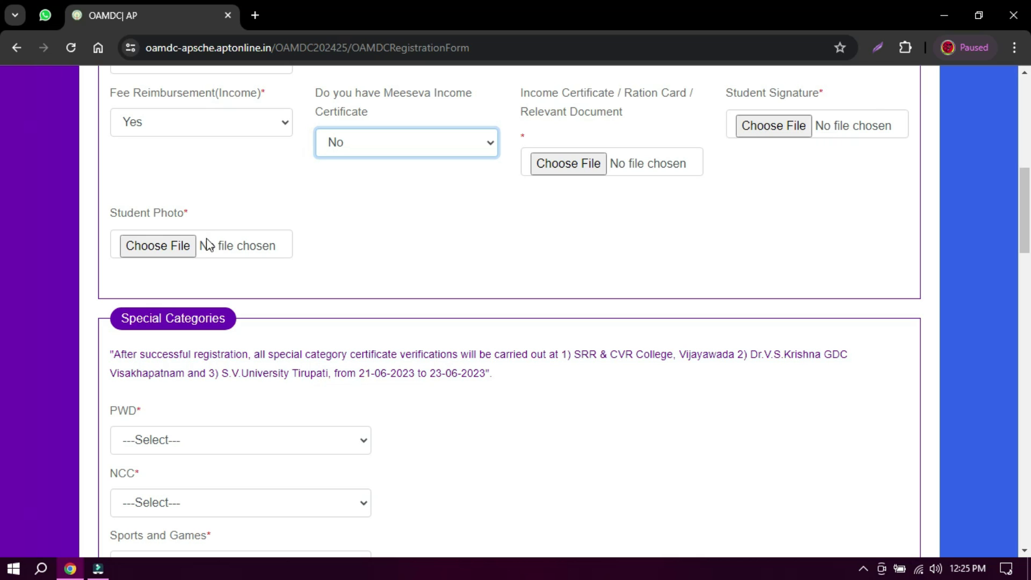
Set all five special categories to No: PWD, NCC, Sports and Games, Children of Armed forces Personel (CAP) and Extra Curricular Activity.
scroll(417, 240, "down", 4)
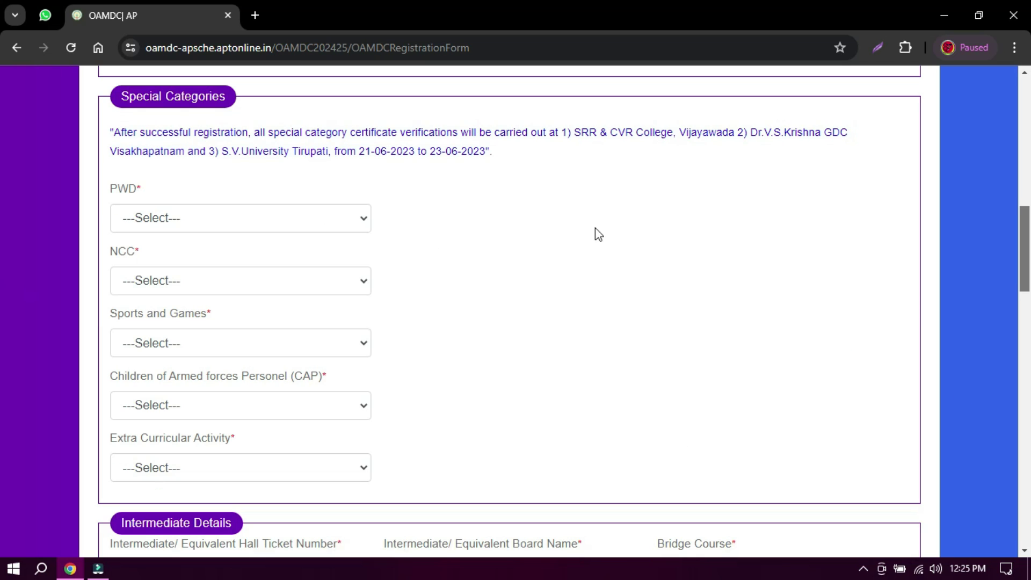
left_click(222, 230)
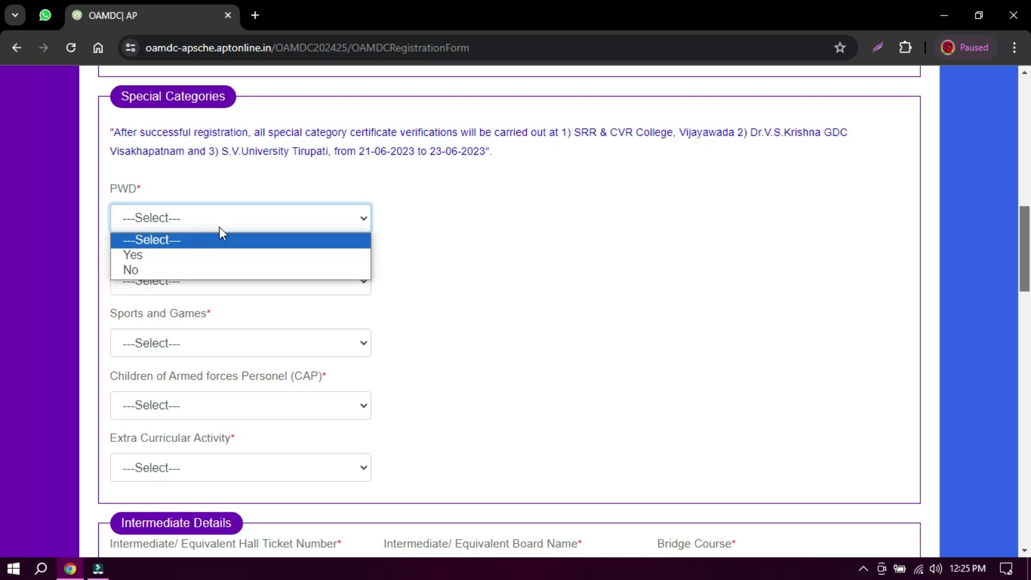
left_click(124, 273)
left_click(225, 279)
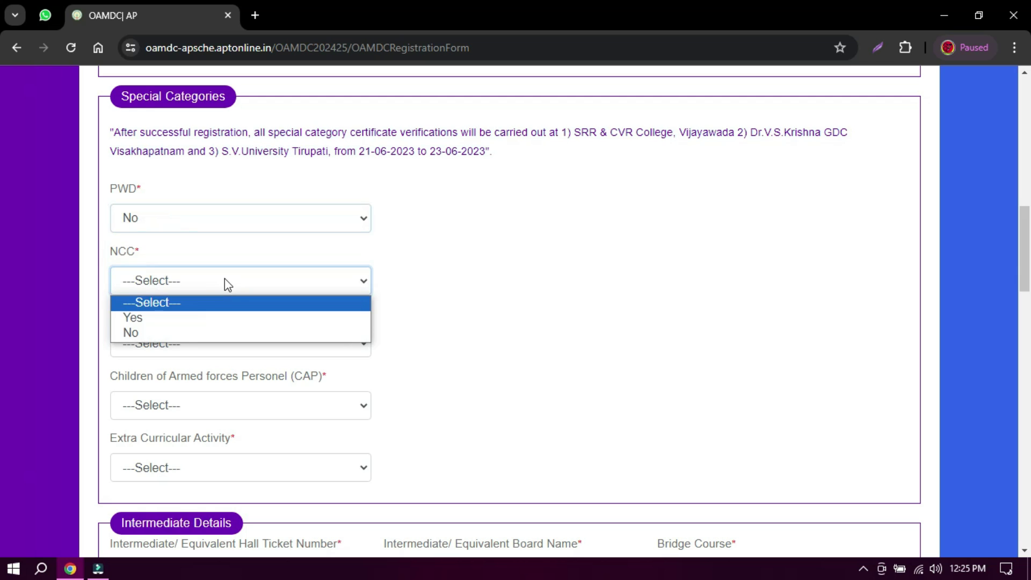
left_click(184, 333)
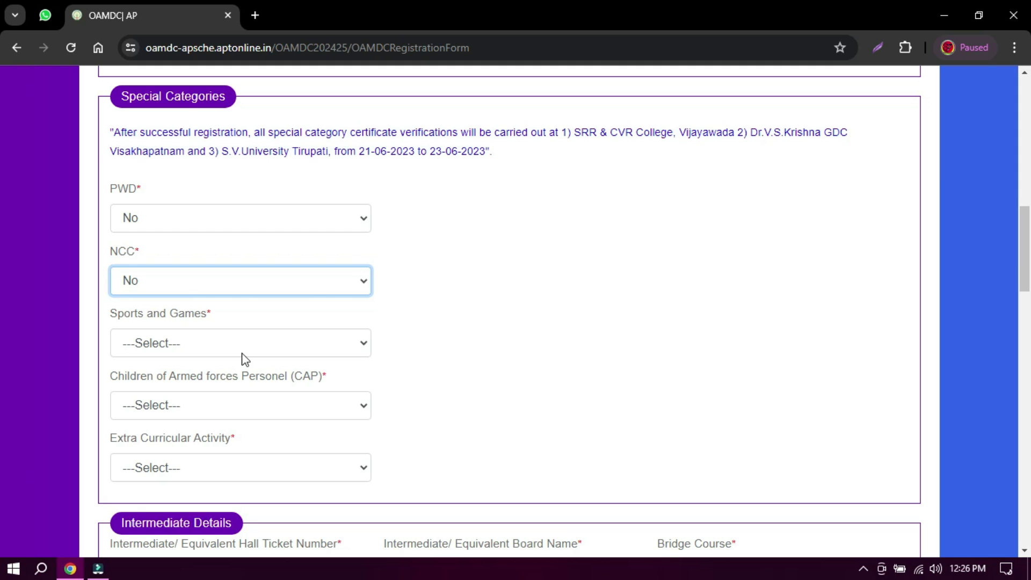
left_click(222, 357)
left_click(177, 393)
left_click(225, 413)
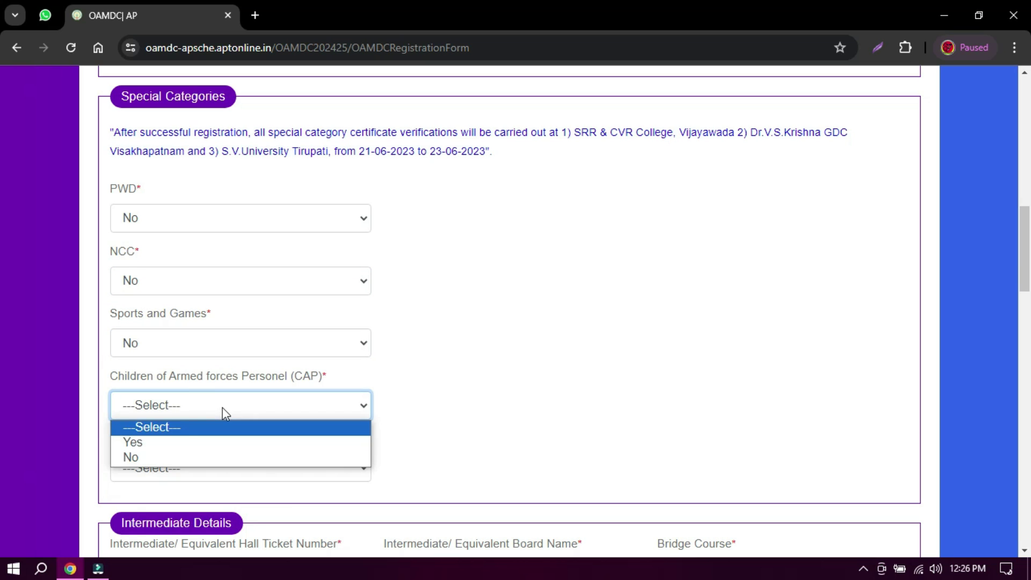
left_click(174, 457)
left_click(231, 473)
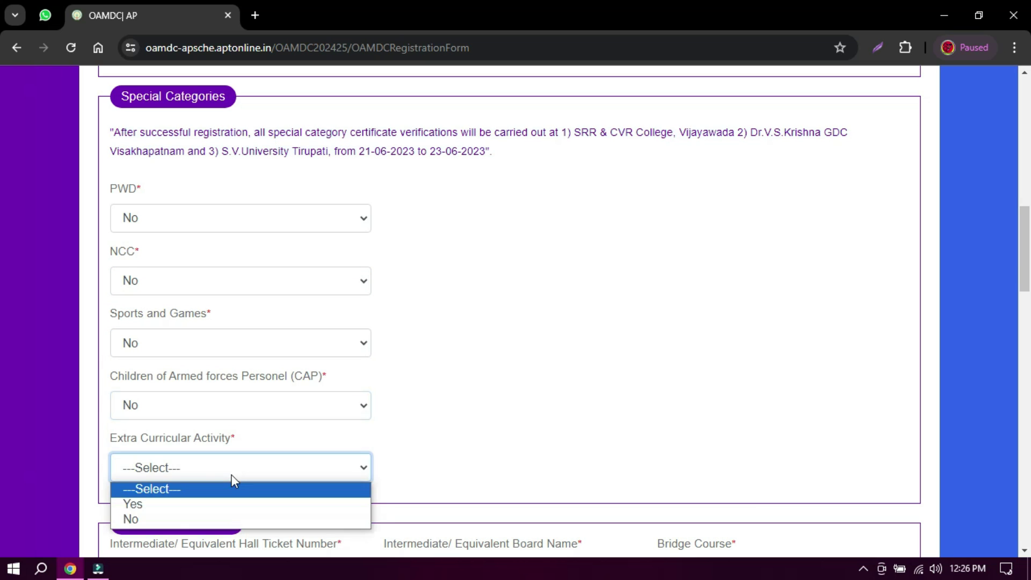
left_click(173, 519)
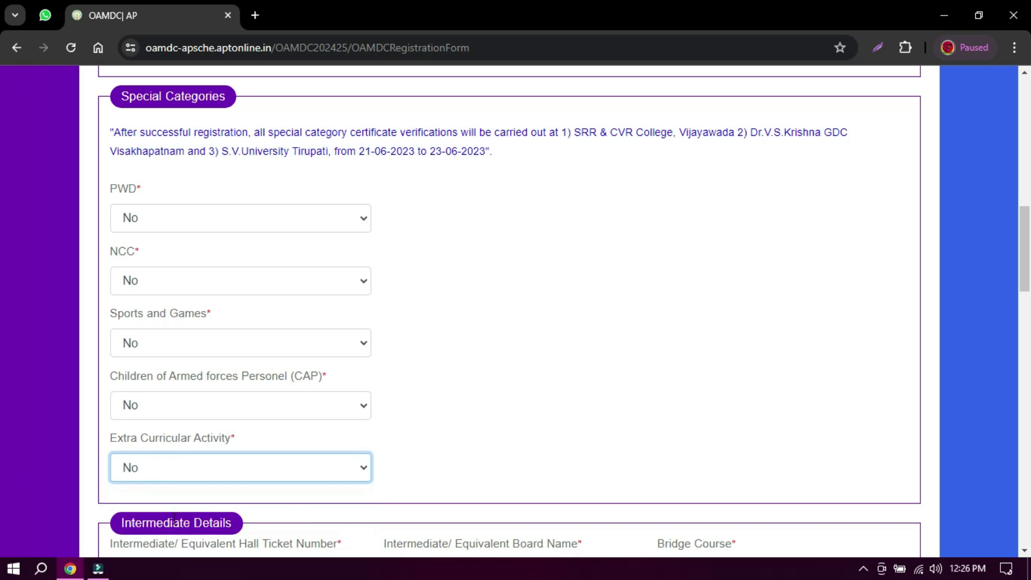
In Educational Details, set the 12th Class state to ANDHRA PRADESH and its district to Visakhapatnam.
scroll(525, 230, "down", 6)
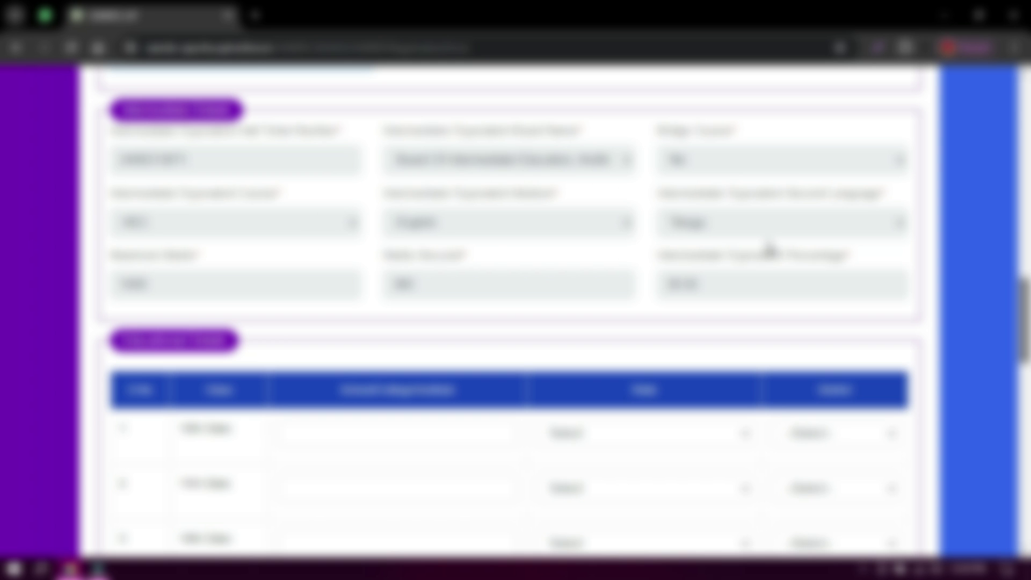
left_click_drag(1025, 335, 1026, 376)
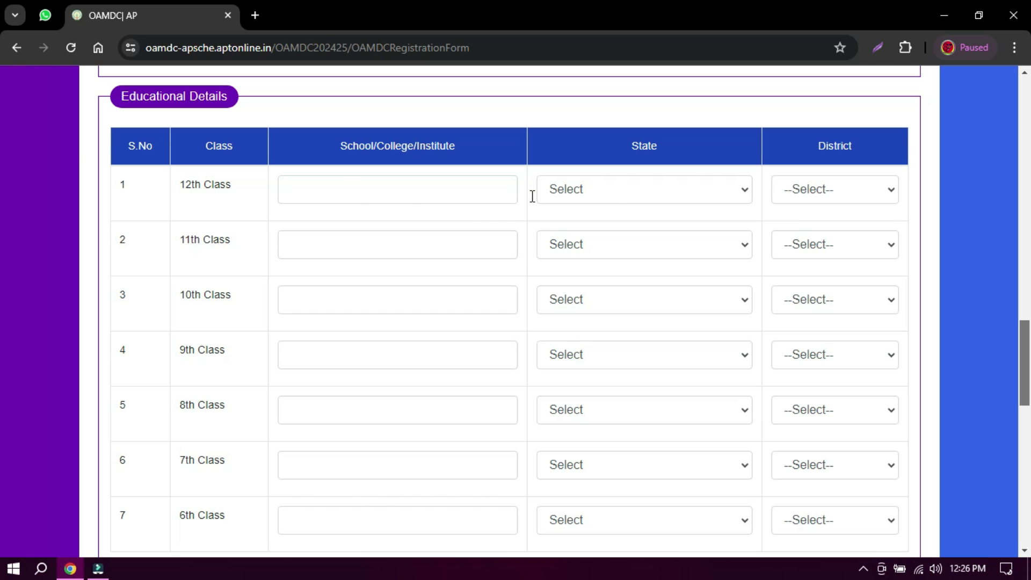
left_click(614, 196)
left_click(810, 230)
left_click(830, 202)
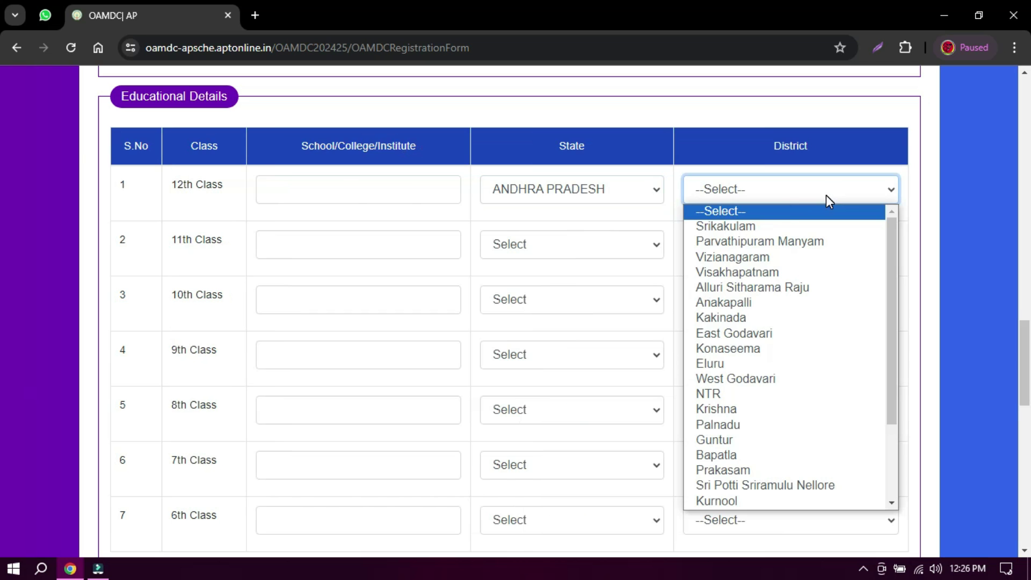
left_click(702, 269)
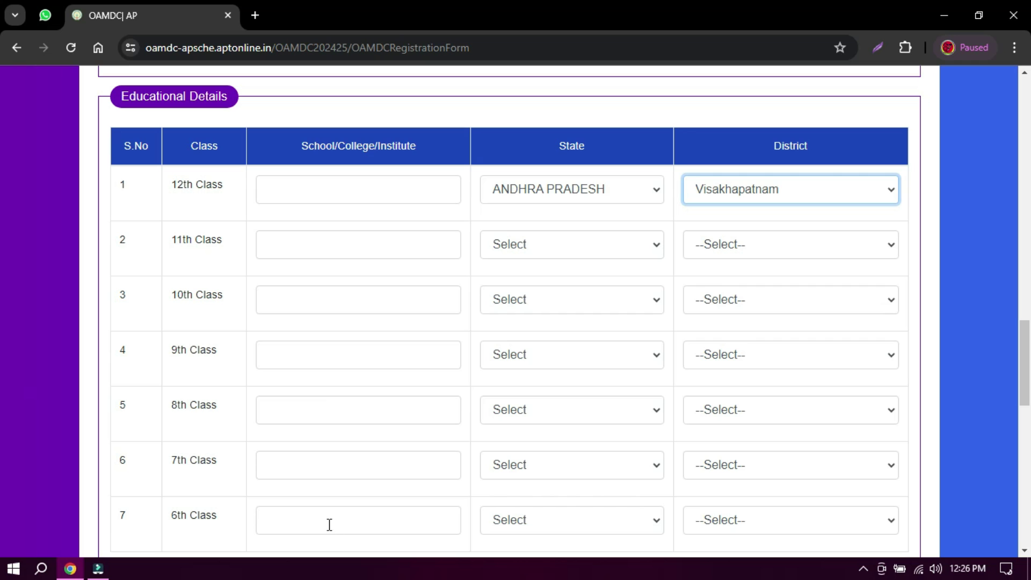
Retrieve the candidate's region below the Educational Details table.
scroll(1026, 379, "down", 1)
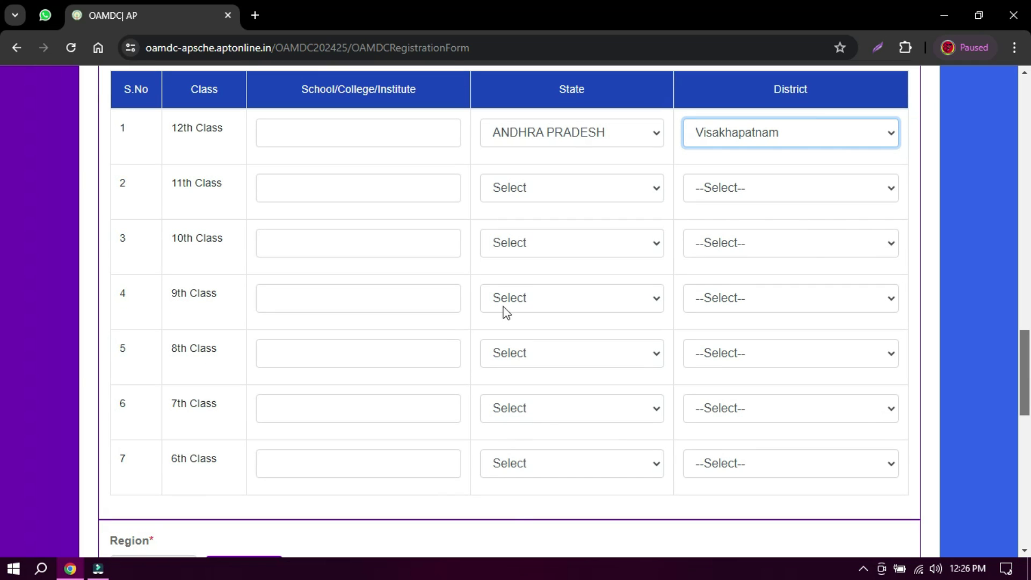
scroll(288, 190, "down", 8)
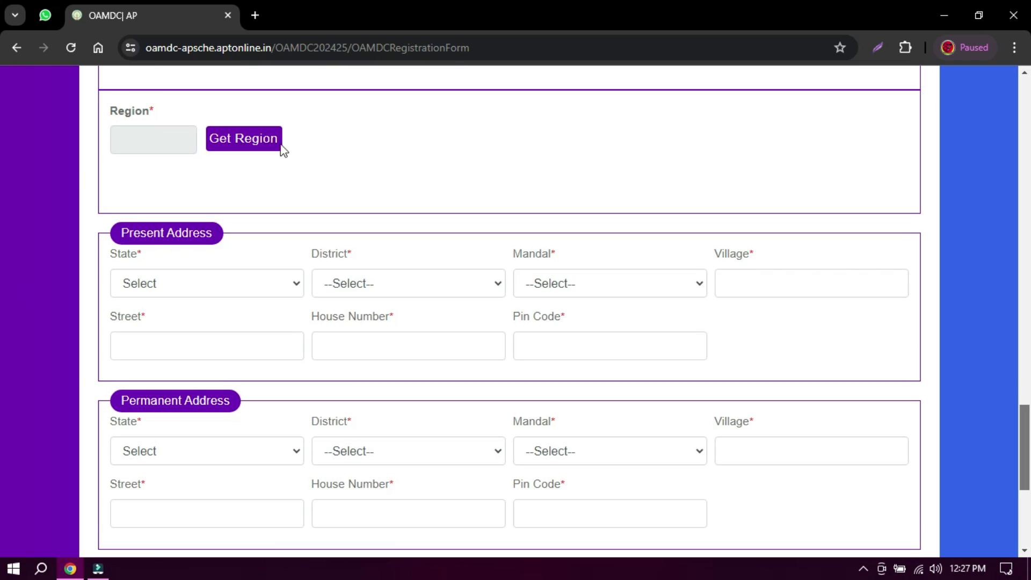
left_click(249, 148)
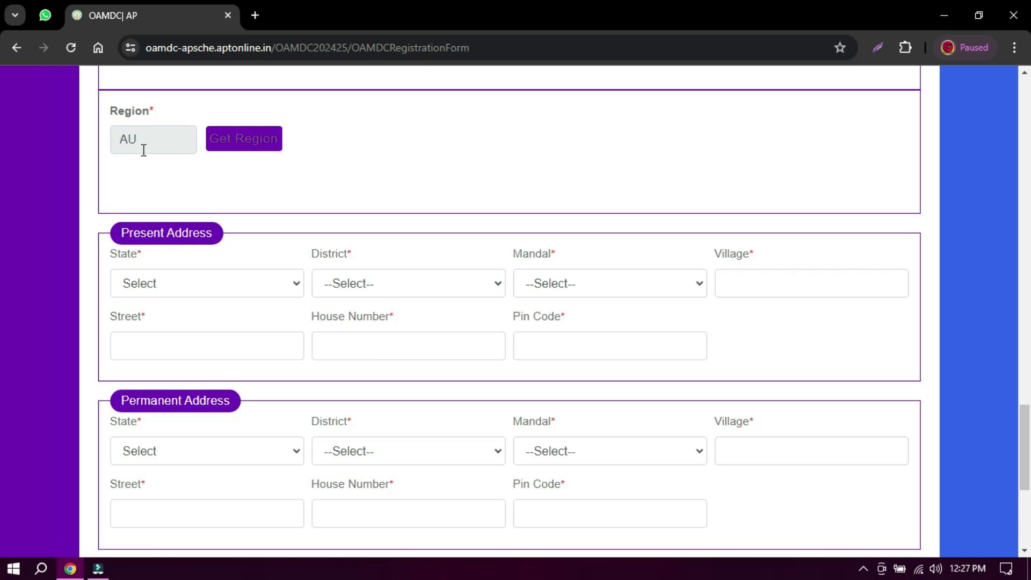
In Present Address, set the state to ANDHRA PRADESH, the district to Prakasam and the mandal to TARLAPADU.
left_click_drag(1028, 435, 1027, 457)
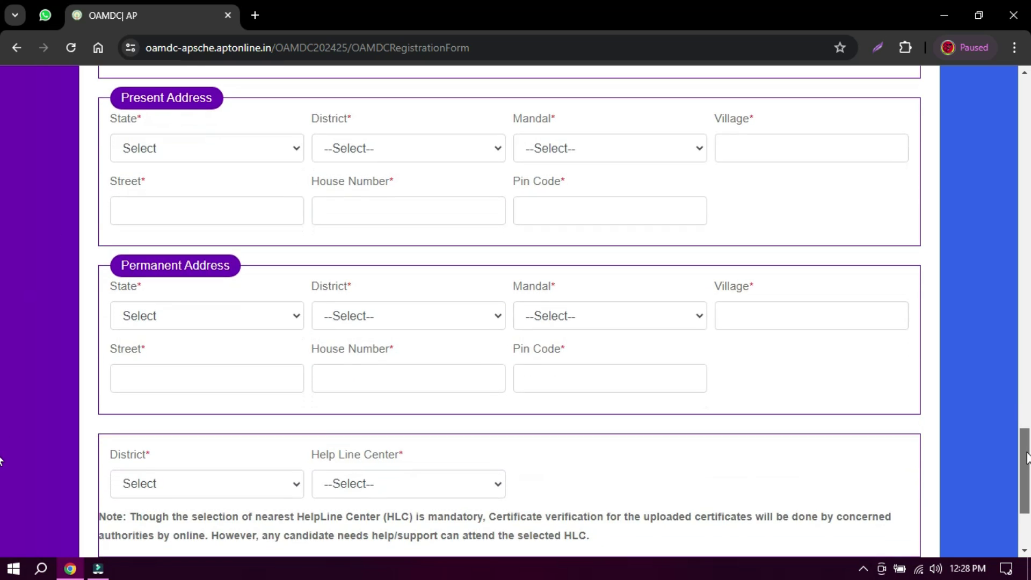
left_click(214, 158)
left_click(200, 185)
left_click(440, 148)
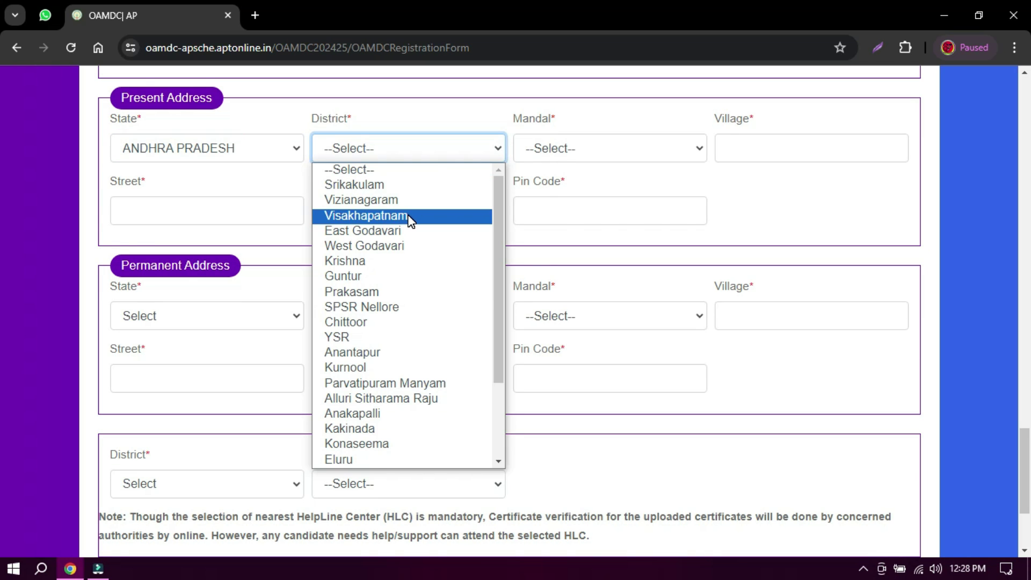
left_click(412, 293)
left_click(590, 154)
left_click(591, 290)
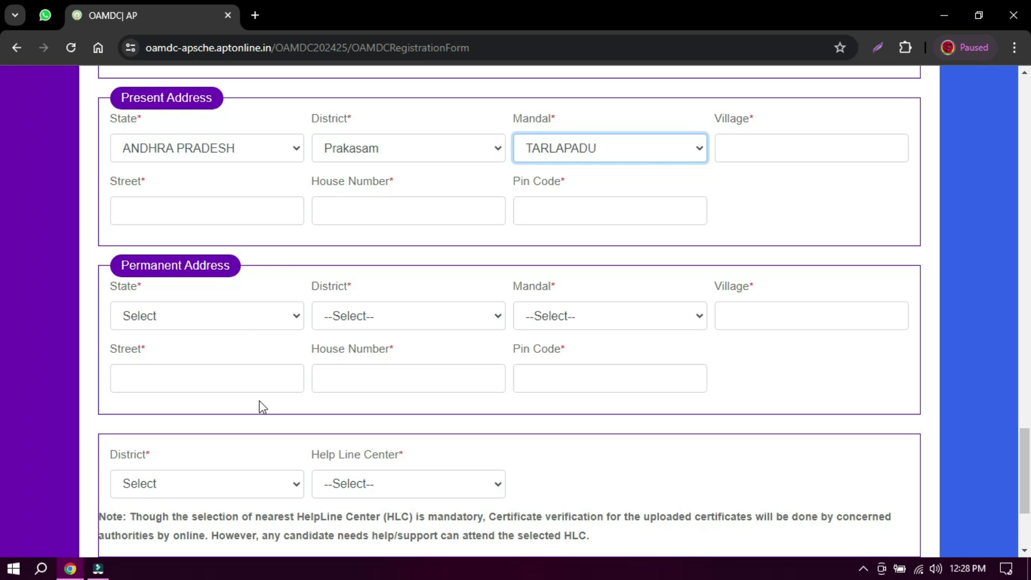
Set the help line district to Anakapalli and the Help Line Center to GDC, Chodavaram - Chodavaram.
scroll(278, 328, "down", 3)
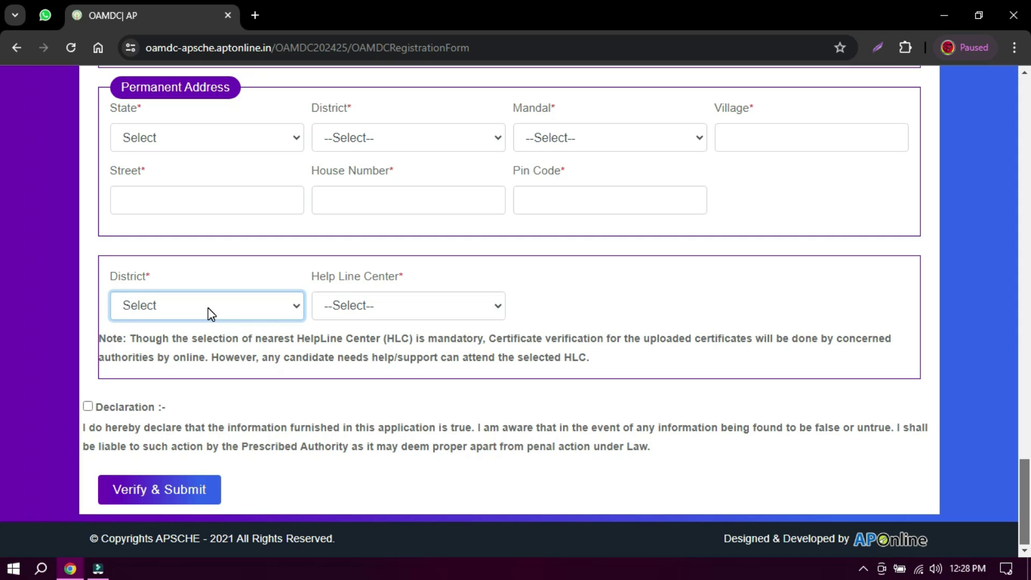
left_click(208, 308)
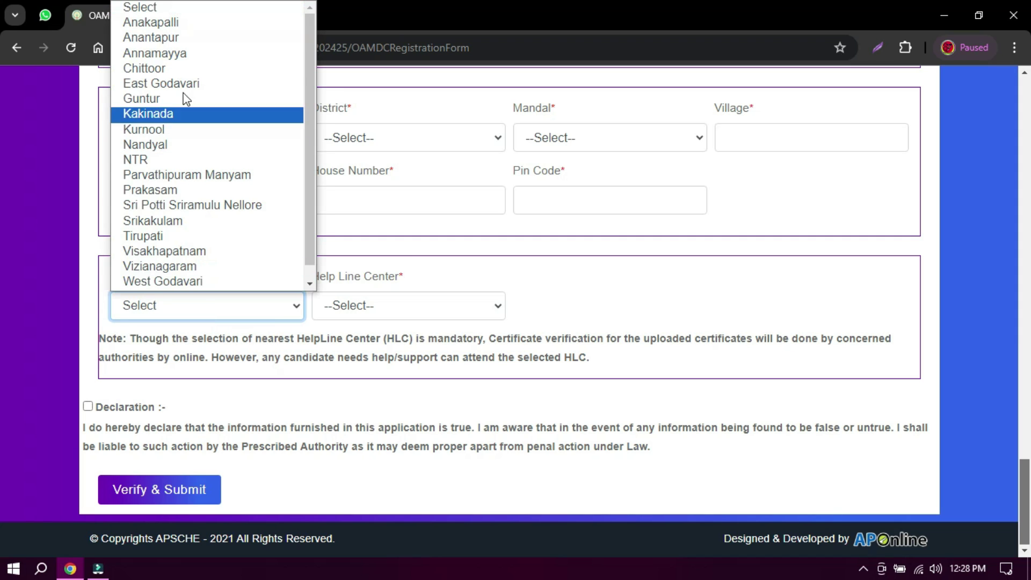
left_click(172, 23)
left_click(410, 315)
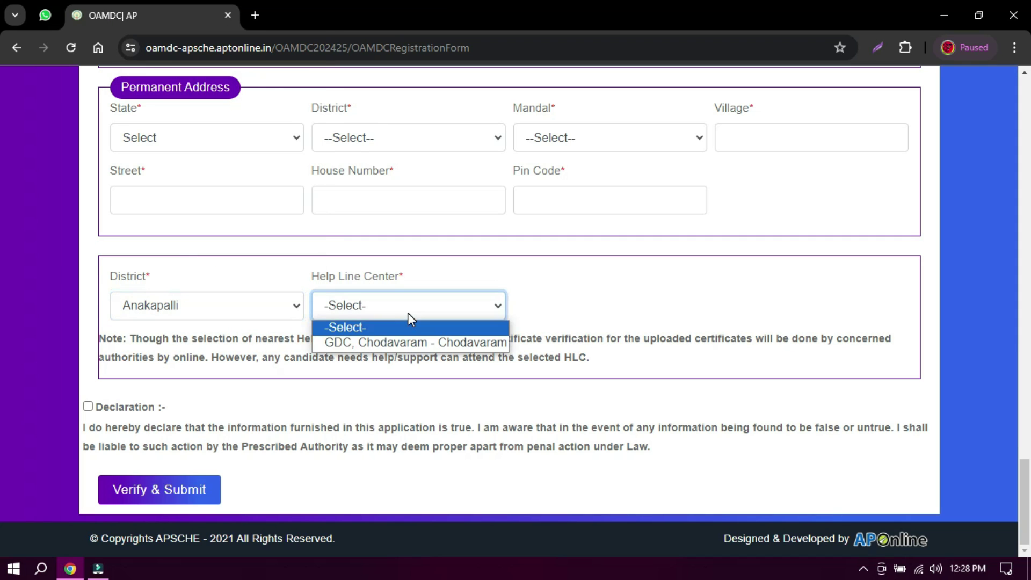
left_click(411, 344)
Change the help line district to Tirupati and accept the declaration.
left_click(217, 315)
left_click(192, 236)
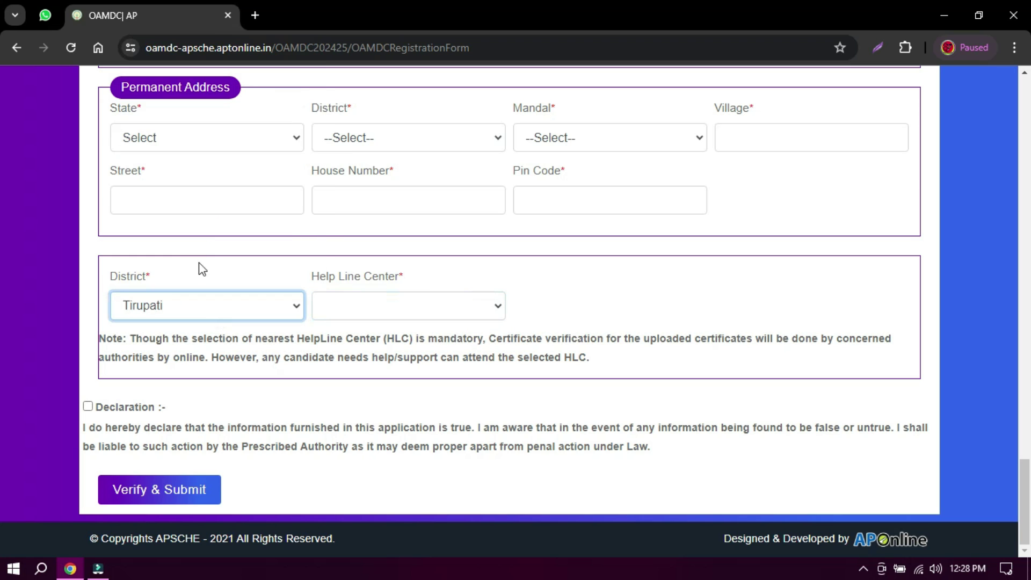
left_click(369, 309)
left_click(237, 313)
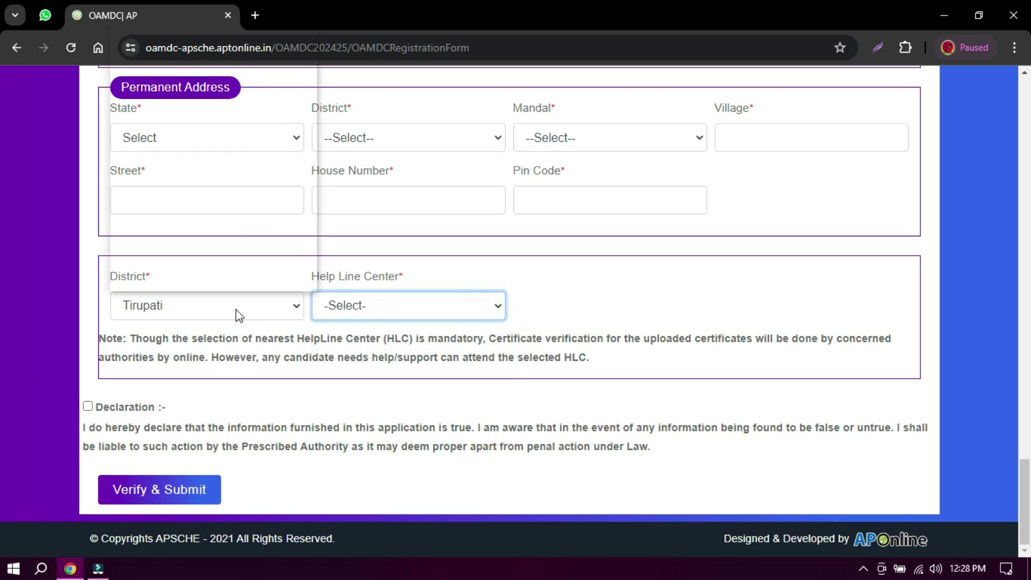
left_click(212, 320)
key("p")
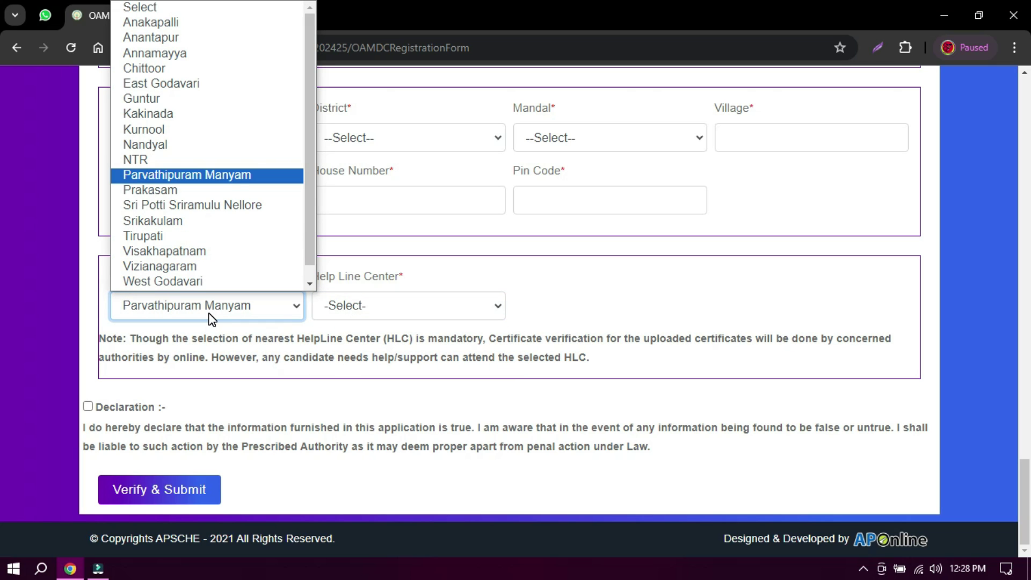
left_click(200, 238)
left_click(407, 304)
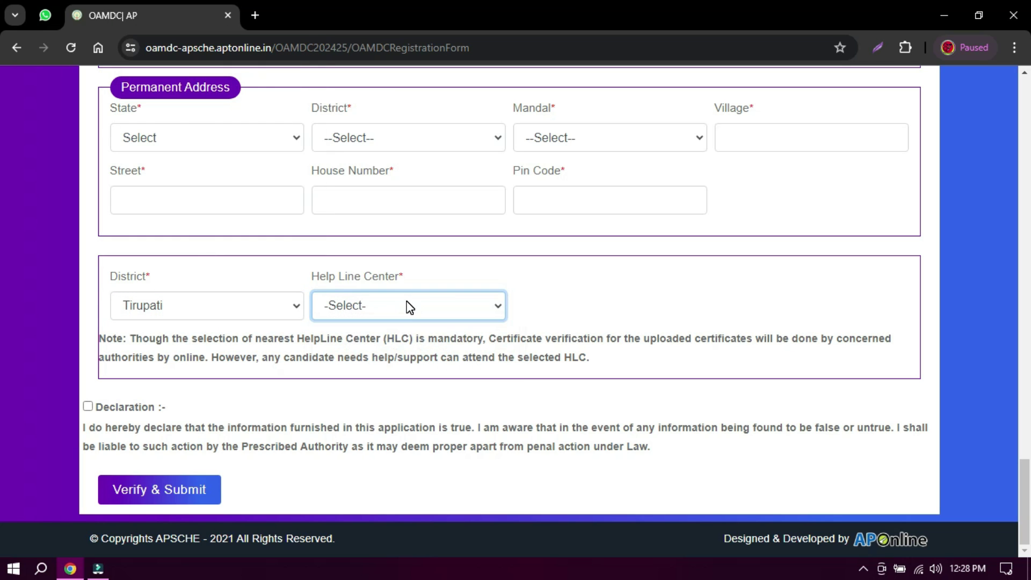
left_click(88, 407)
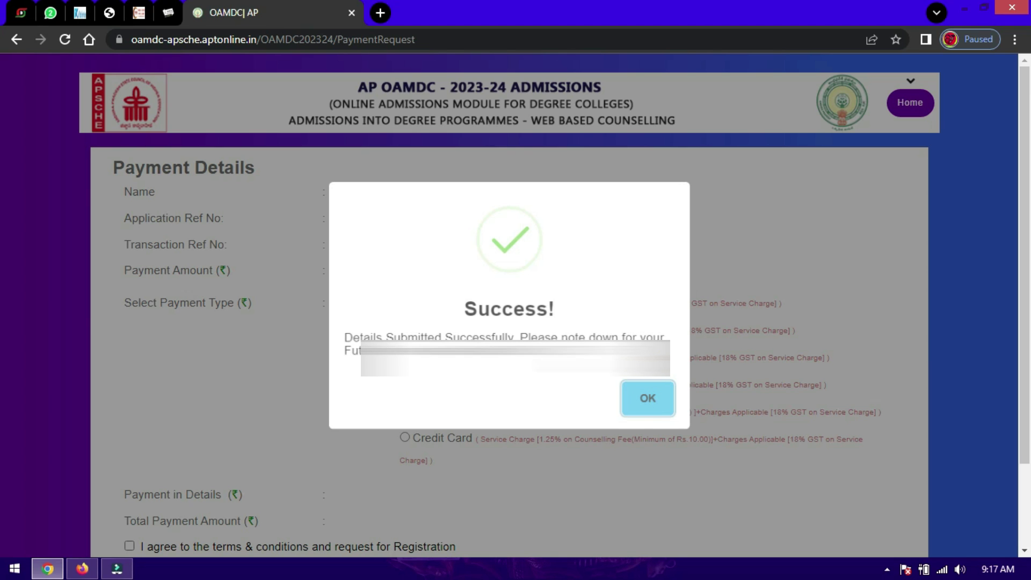
Dismiss the submission message and agree to the terms and conditions for registration in Payment Details.
left_click(647, 403)
left_click_drag(1022, 264, 1028, 310)
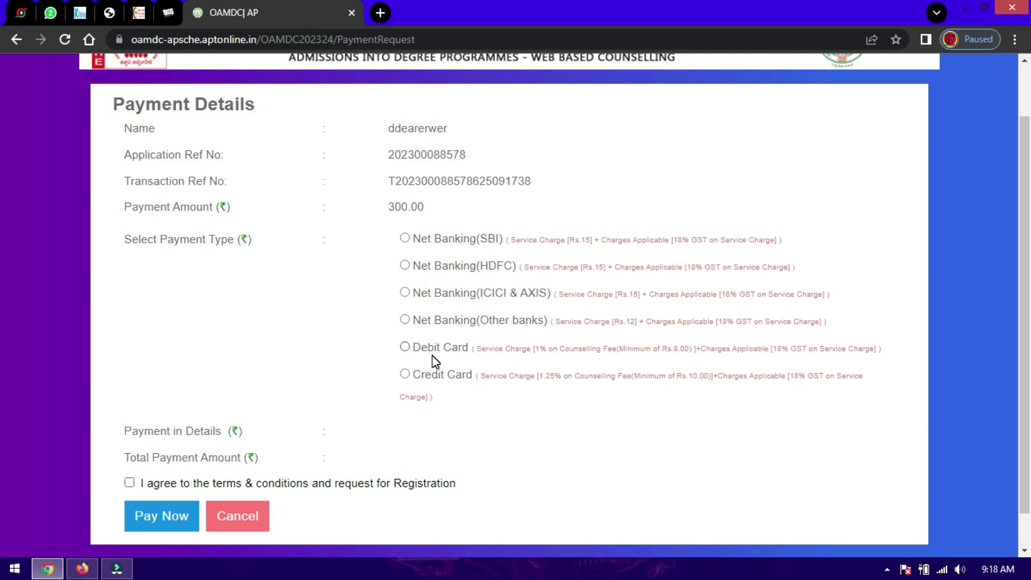
left_click(129, 483)
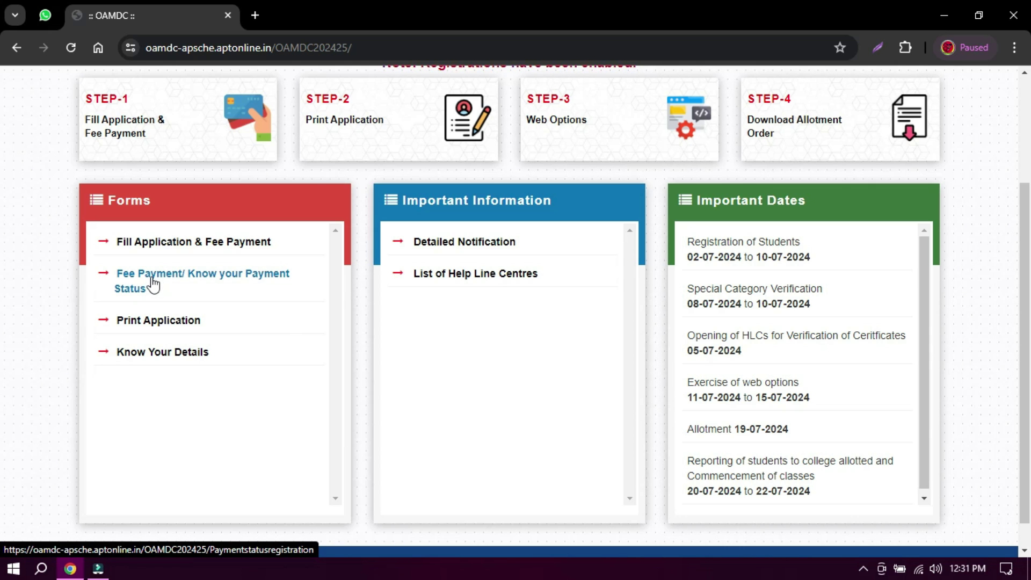
View the Fee Payment/ Know your Payment Status form and return to the forms list on the home page.
left_click(198, 289)
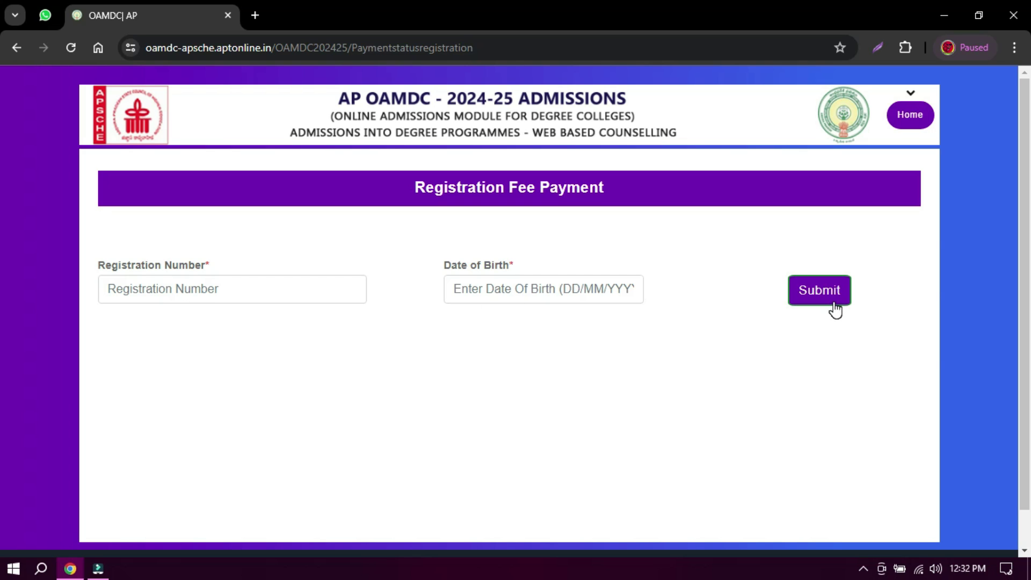
left_click(915, 119)
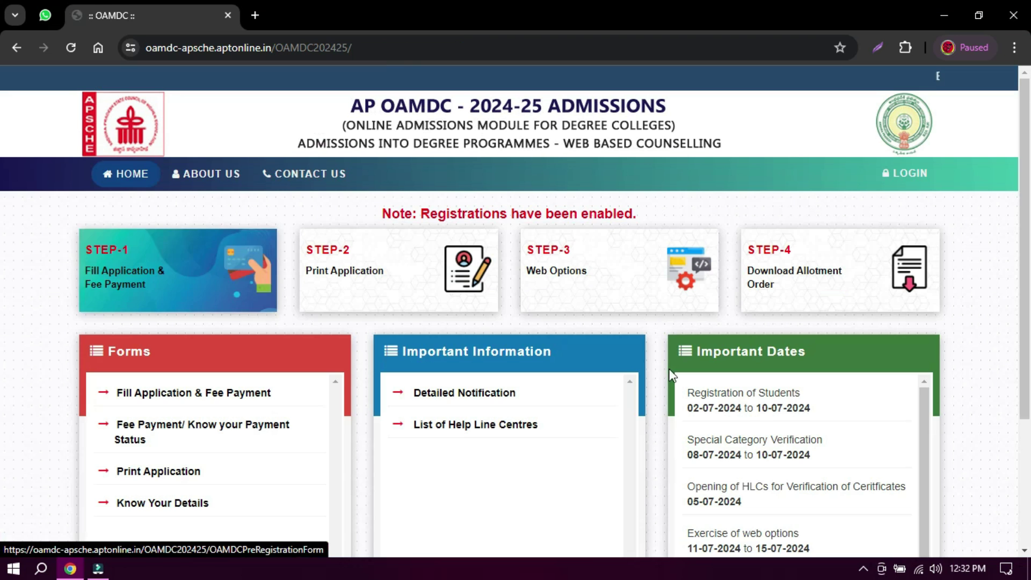
scroll(248, 471, "down", 3)
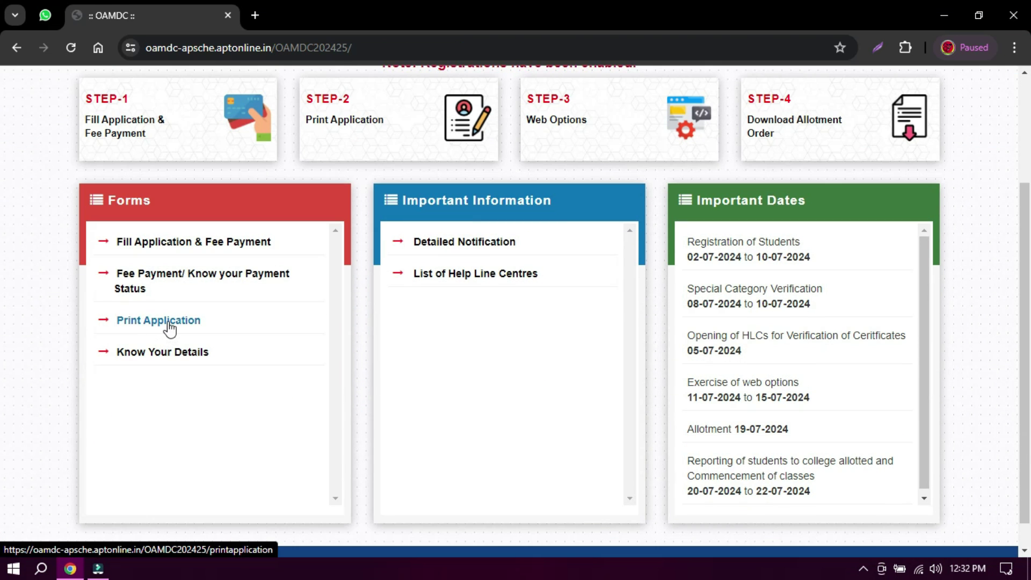